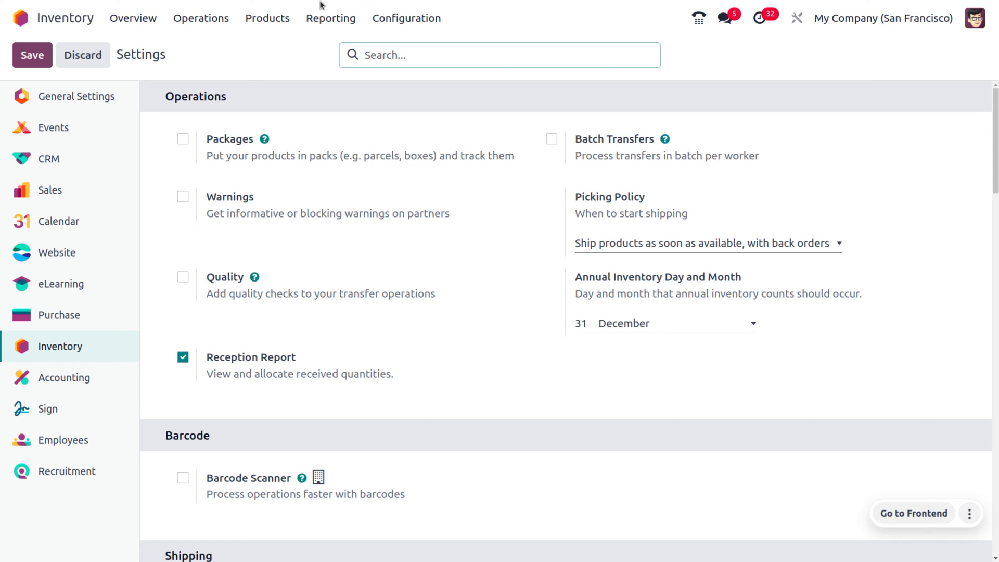
Start a new quotation in the Sales app and select the fourth suggested customer
click(16, 18)
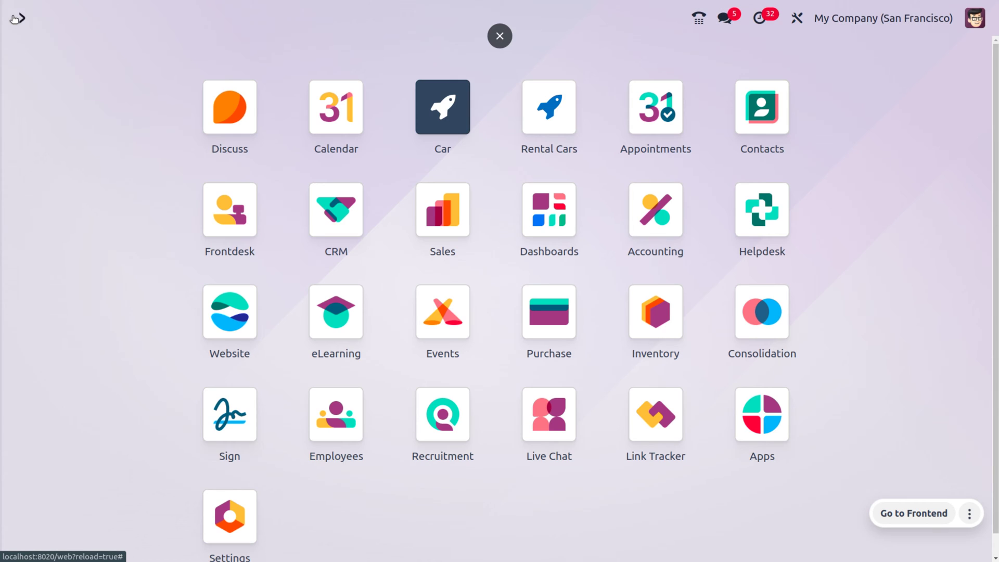
text(sa)
key(Return)
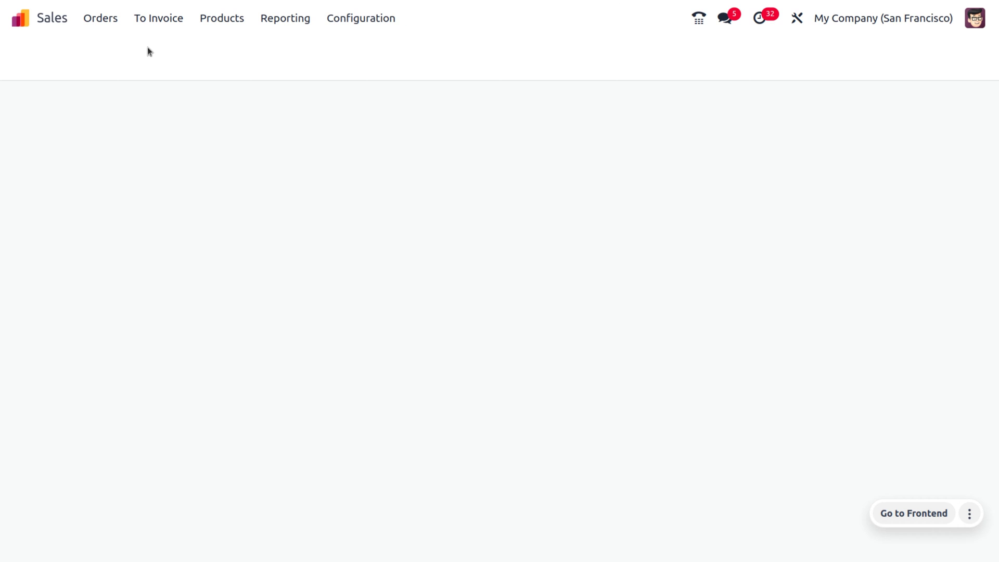
key(alt+c)
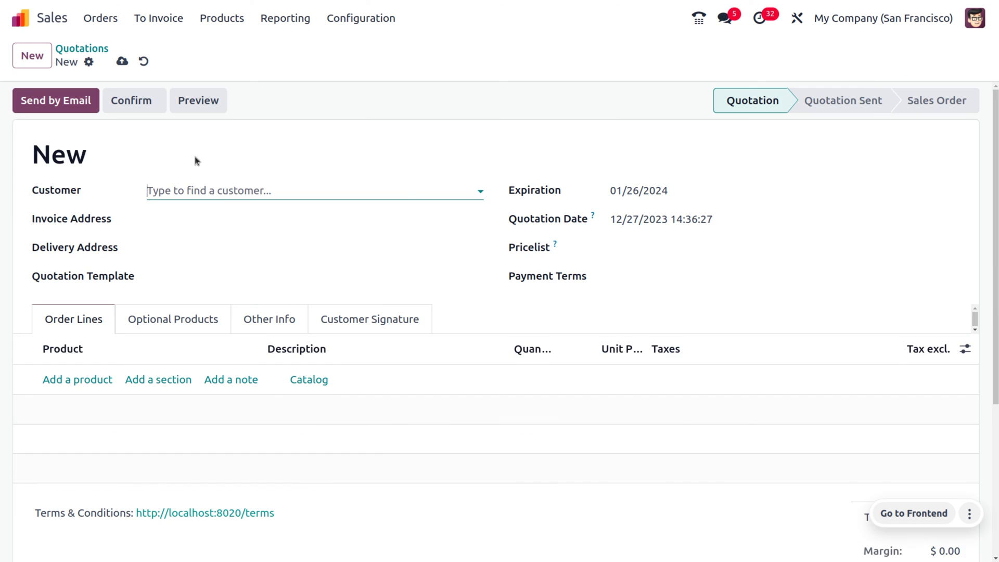
click(231, 190)
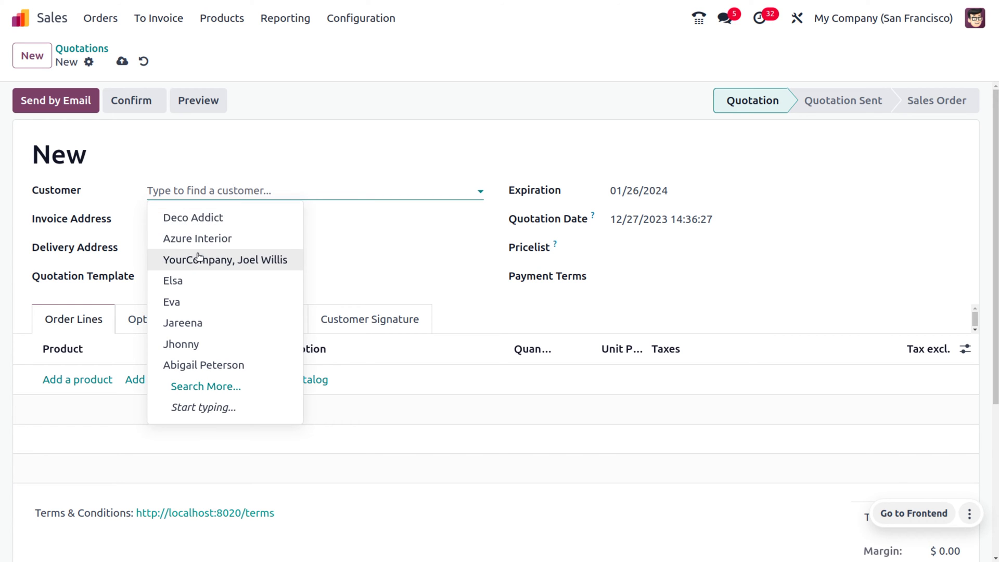
click(207, 281)
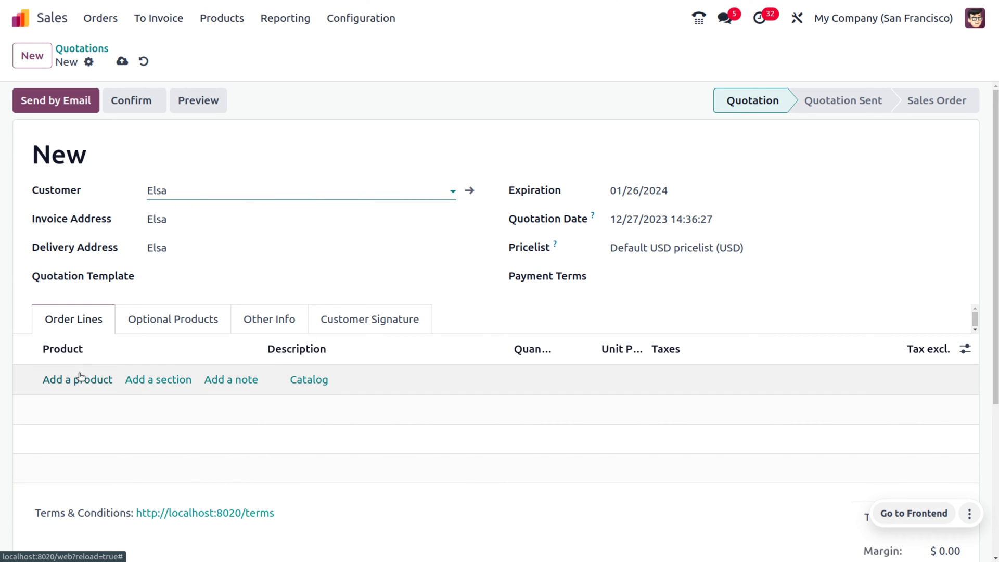
Add the product Book to the quotation's order lines with a quantity of 3
click(78, 379)
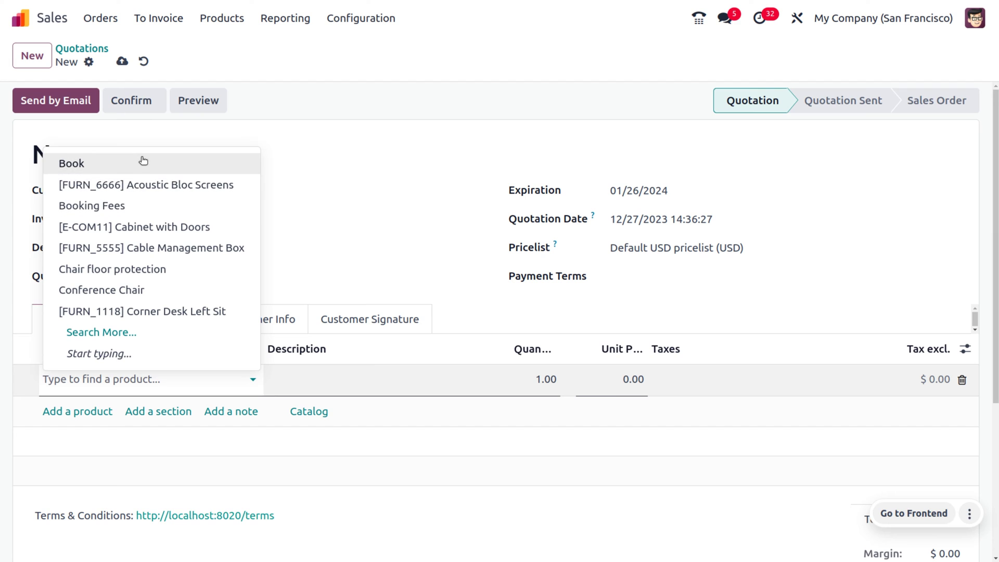
click(143, 168)
click(538, 386)
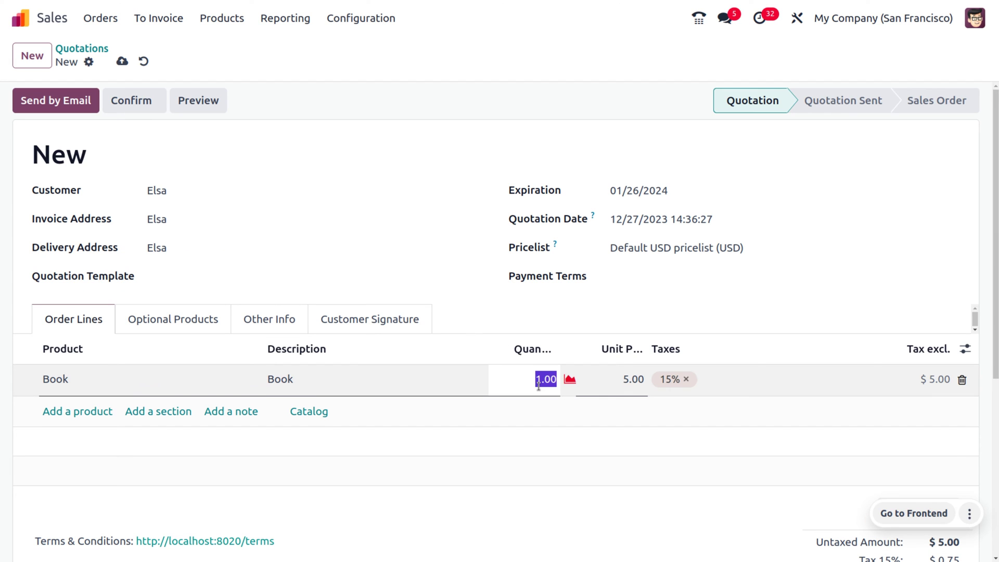
text(3)
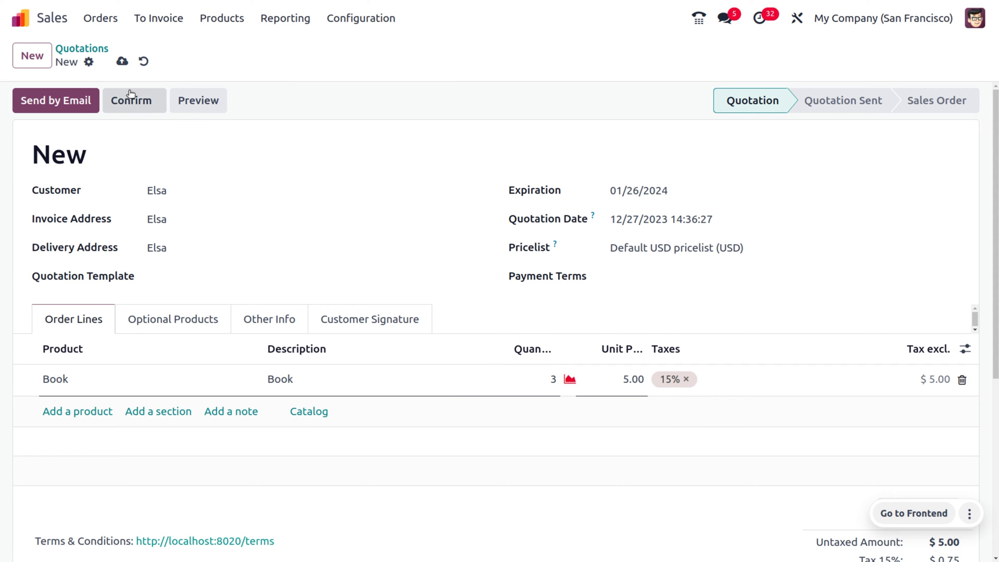
Confirm the quotation for 3 books, view its delivery order and return to the sales order
click(130, 97)
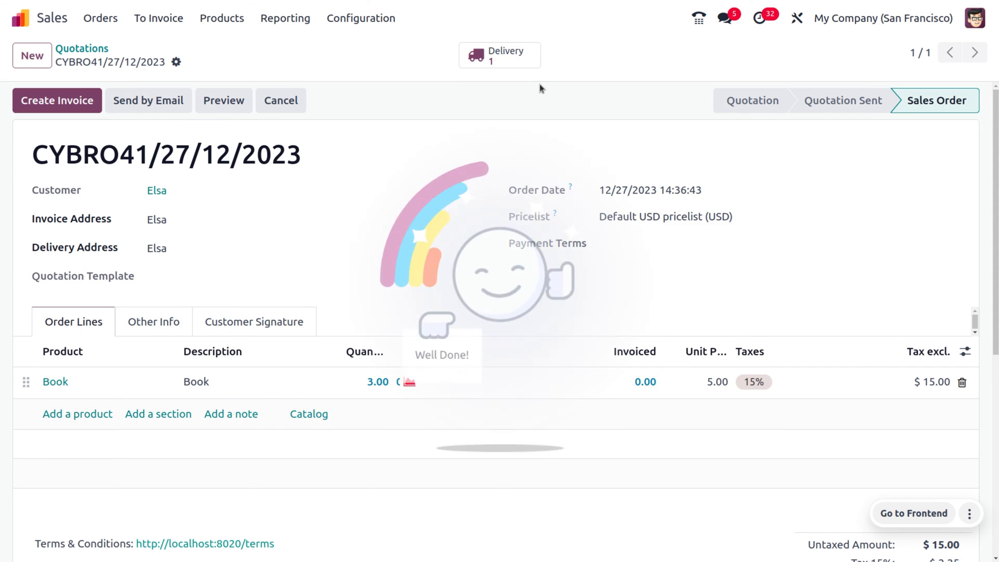
click(506, 55)
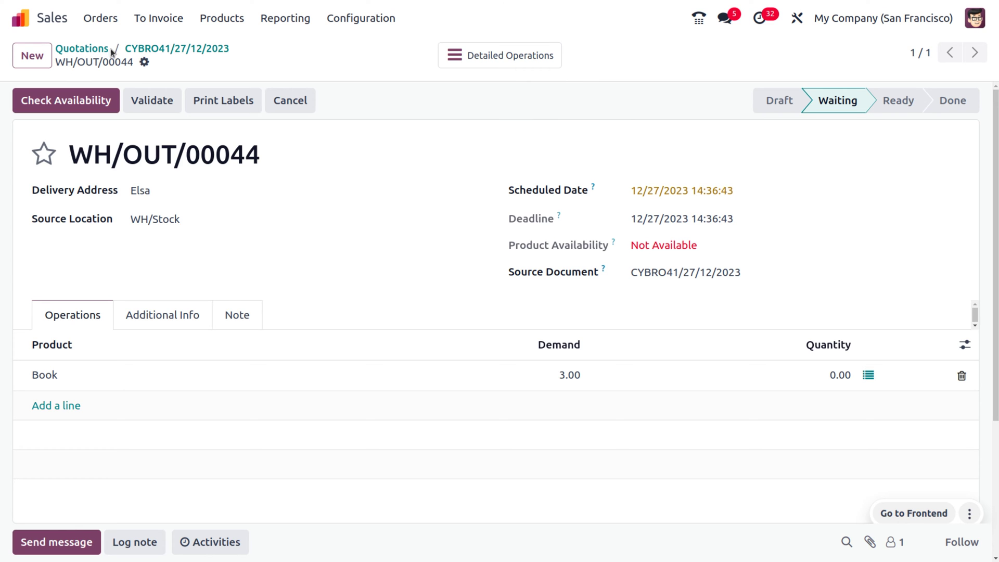
click(151, 47)
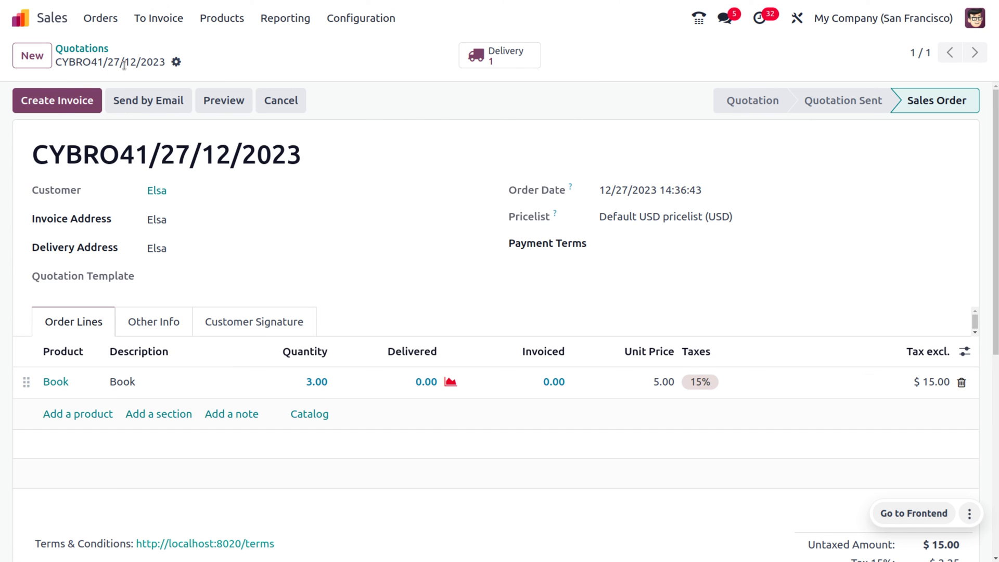
Duplicate the sales order for a different customer and set the Book quantity to 5
click(177, 62)
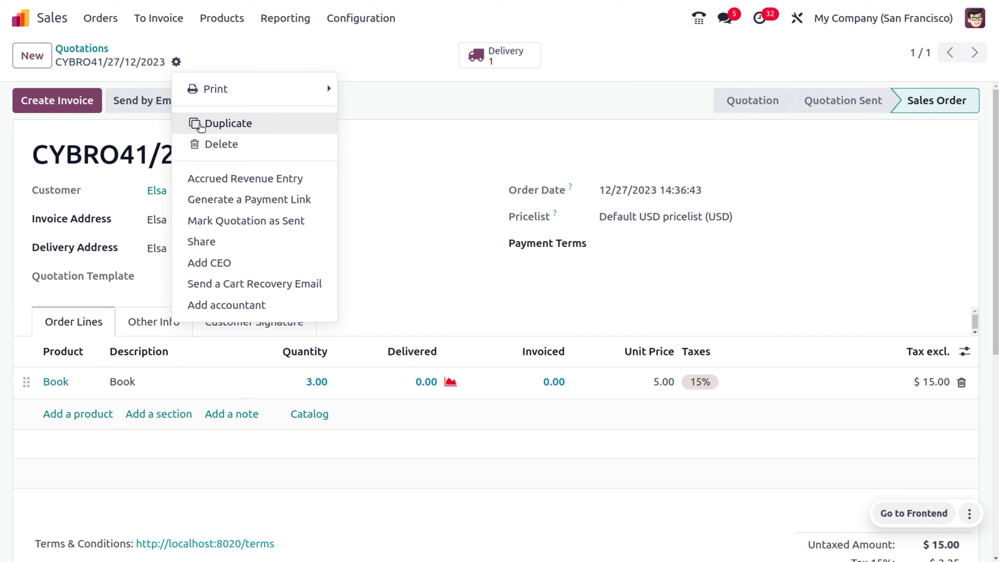
click(201, 126)
click(207, 195)
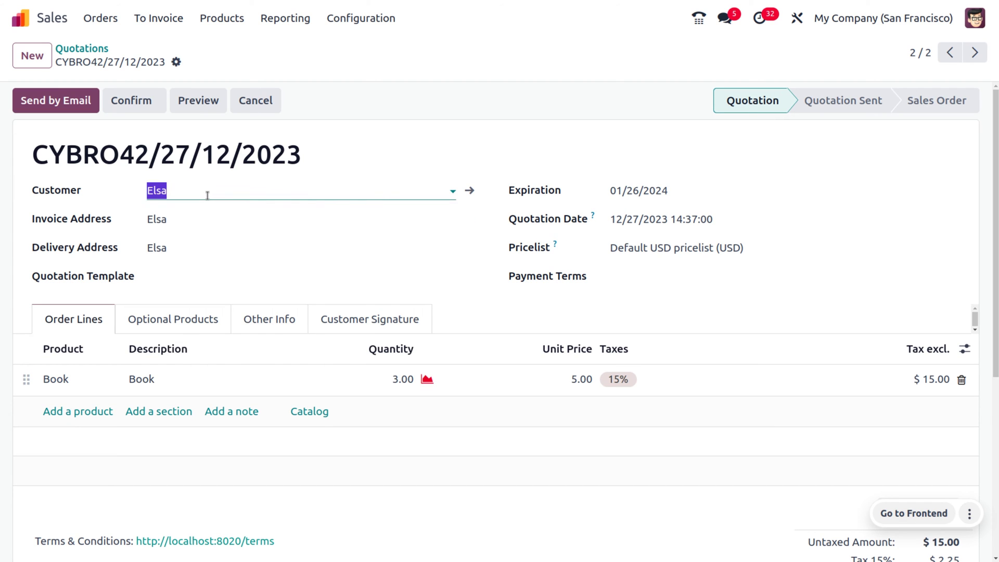
key(BackSpace)
text(ev)
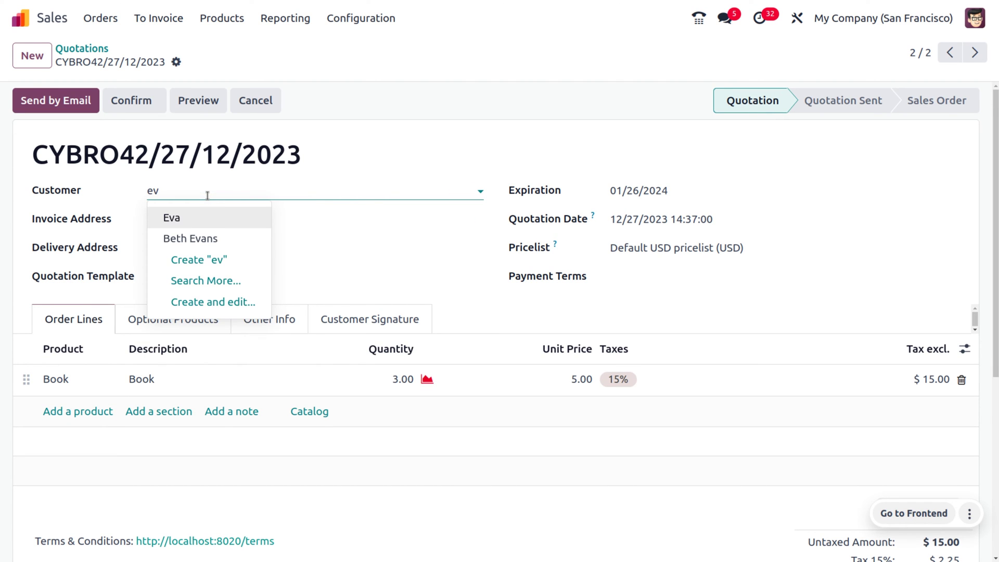
key(Return)
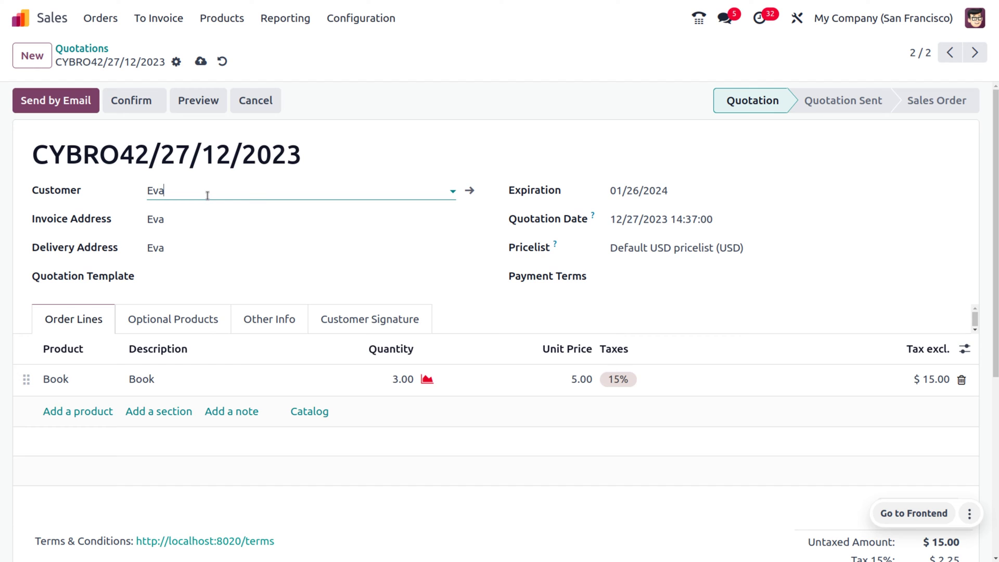
click(405, 373)
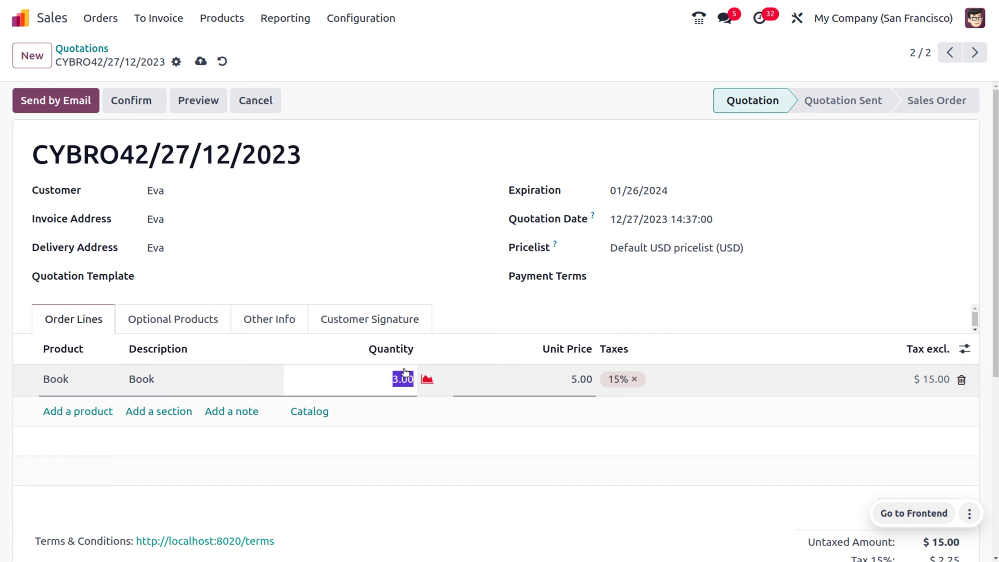
text(5)
Confirm the duplicated quotation for 5 books, view its delivery order and return to the sales order
click(129, 94)
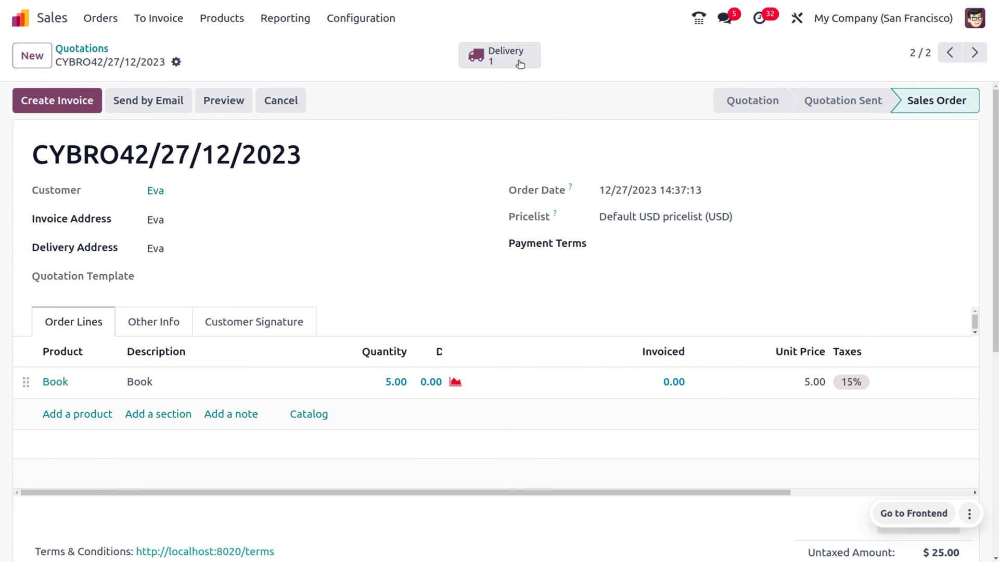
click(519, 63)
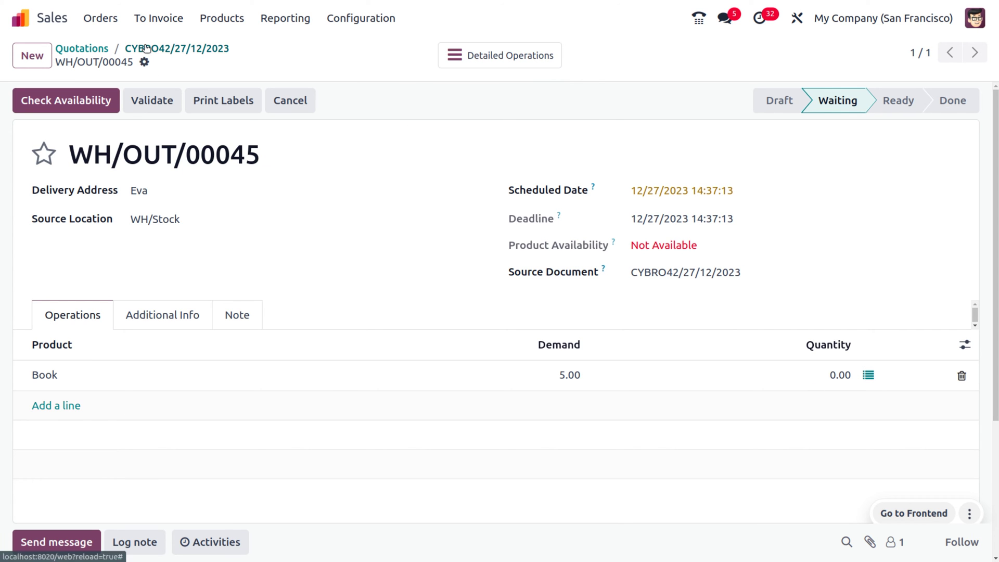
click(148, 50)
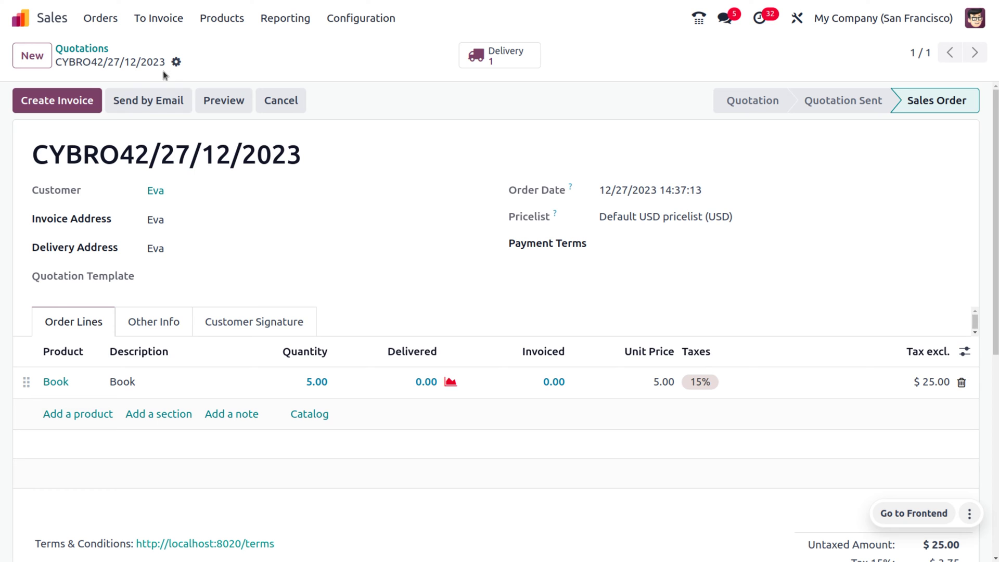
Duplicate the second sales order and change the copy's customer to the seventh suggested customer
click(175, 62)
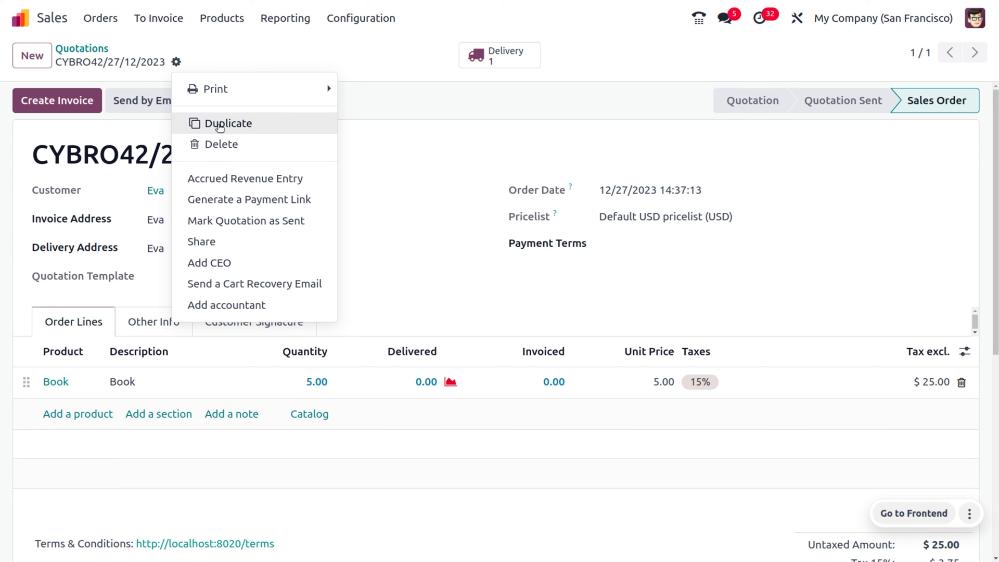
click(219, 124)
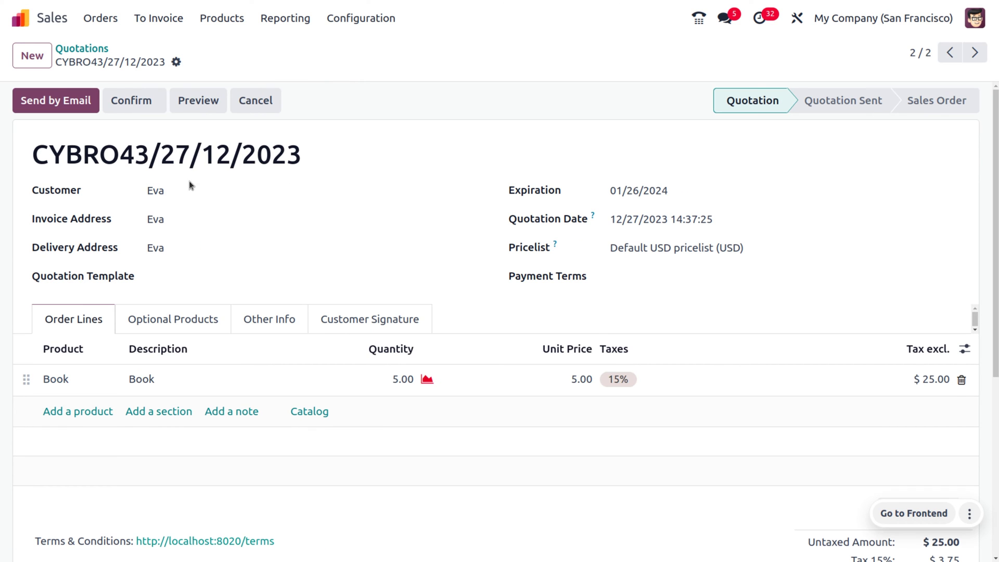
click(202, 192)
key(BackSpace)
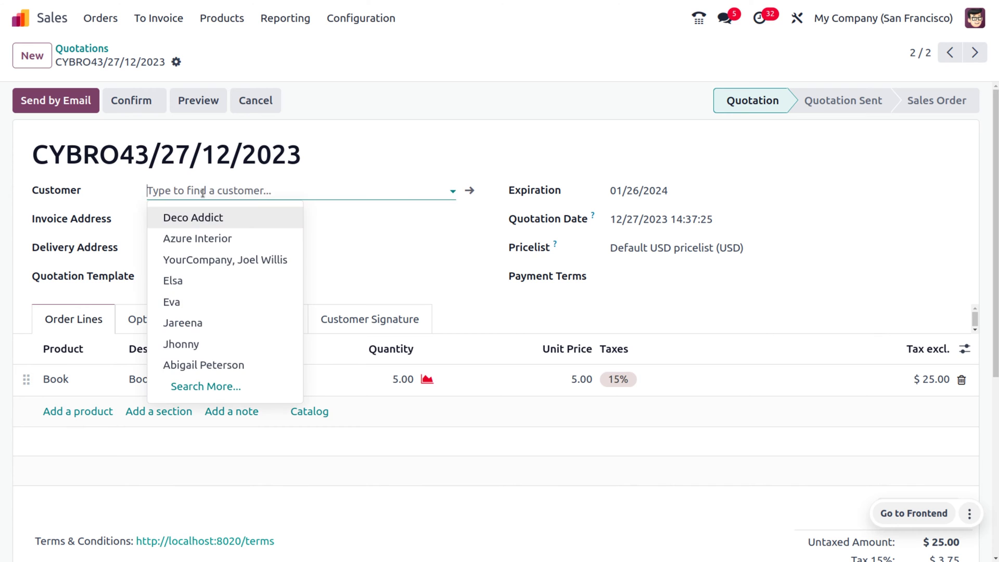
text(jonn)
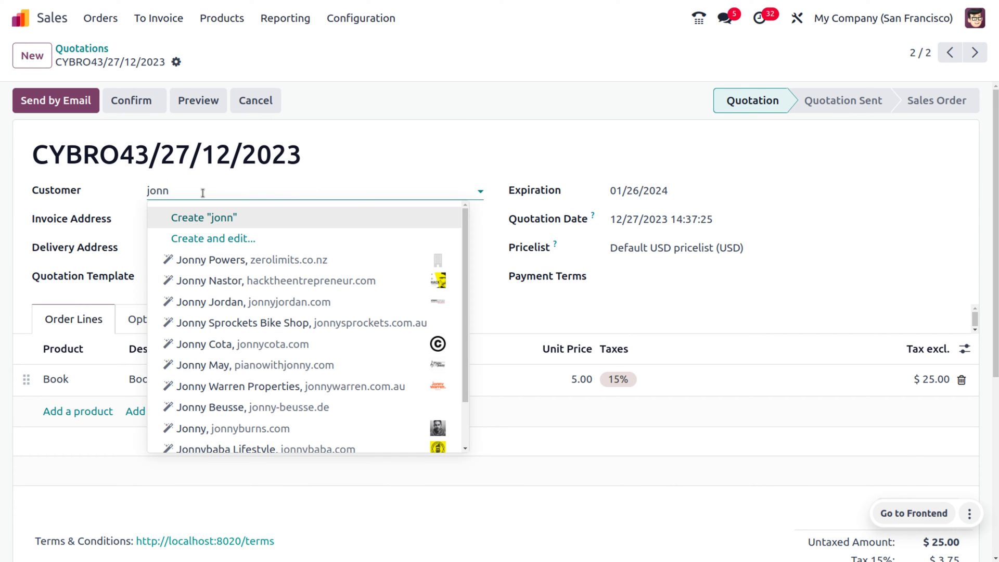
key(BackSpace)
key(BackSpace)
key(BackSpace)
text(hon)
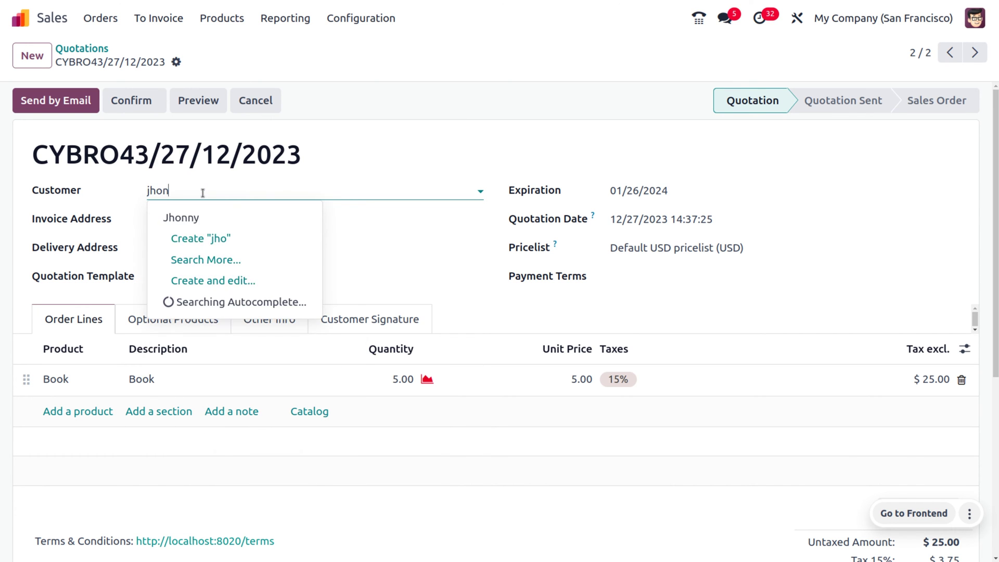
text(n)
key(Return)
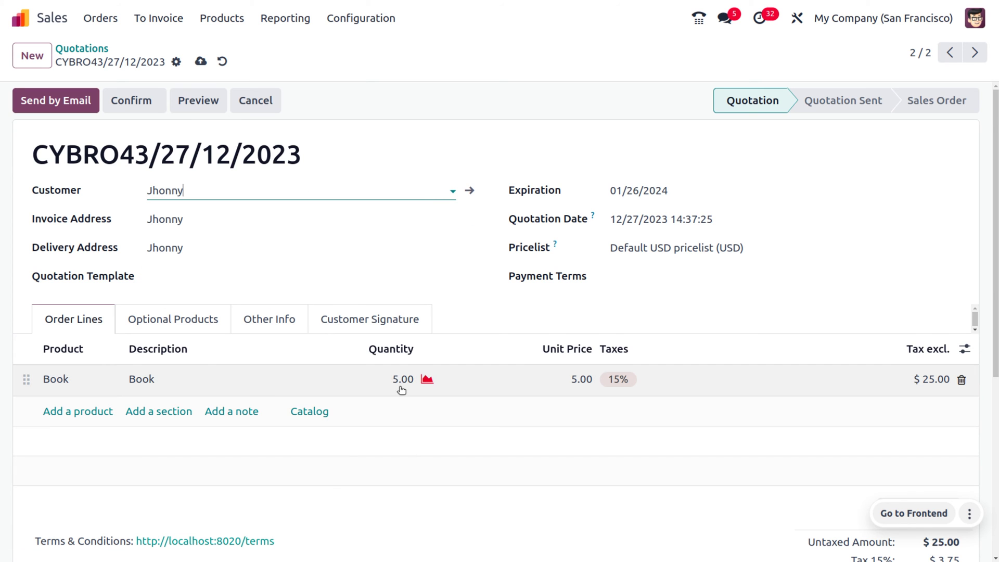
Set the Book quantity to 10, save the quotation and confirm it
click(395, 384)
text(10)
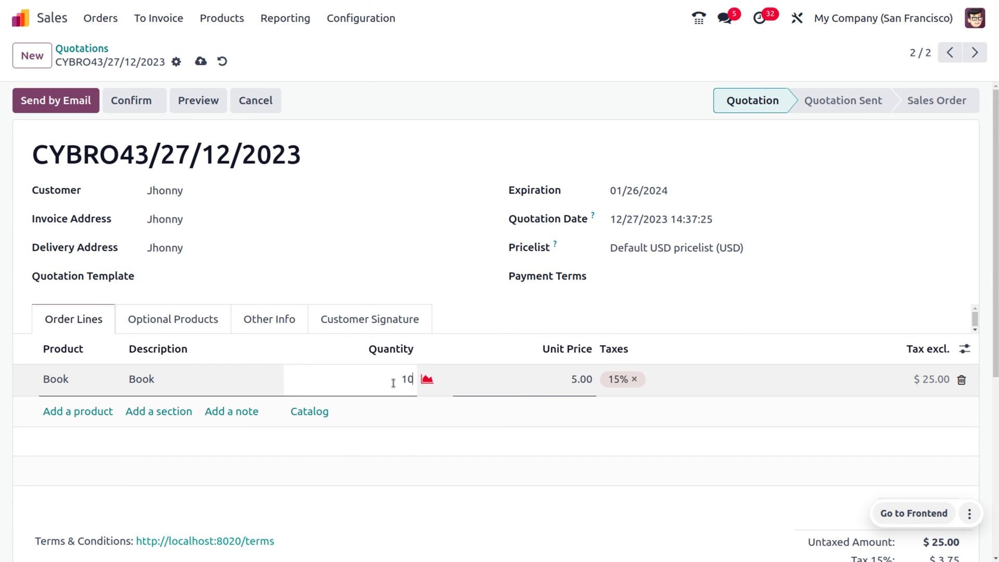
click(201, 61)
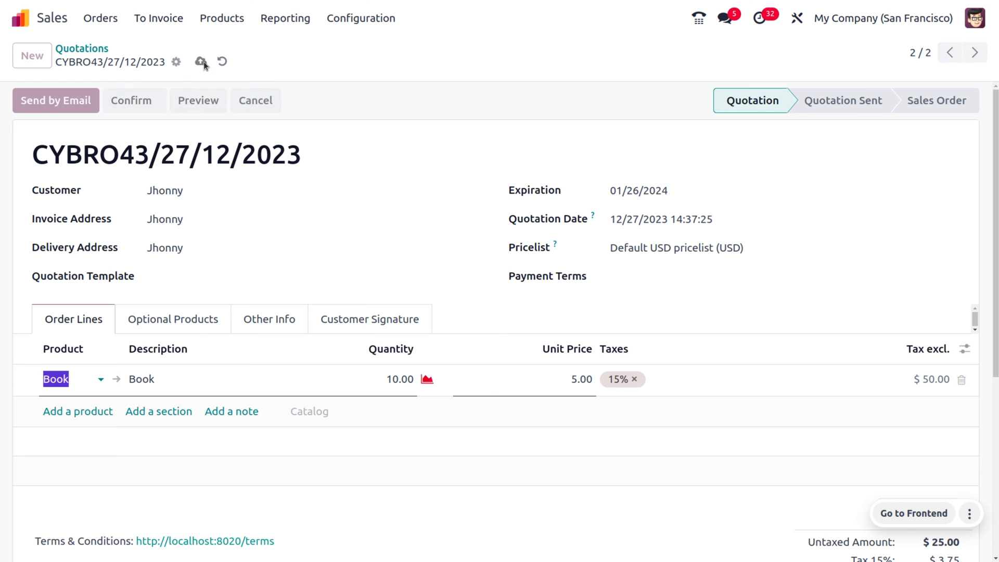
click(131, 101)
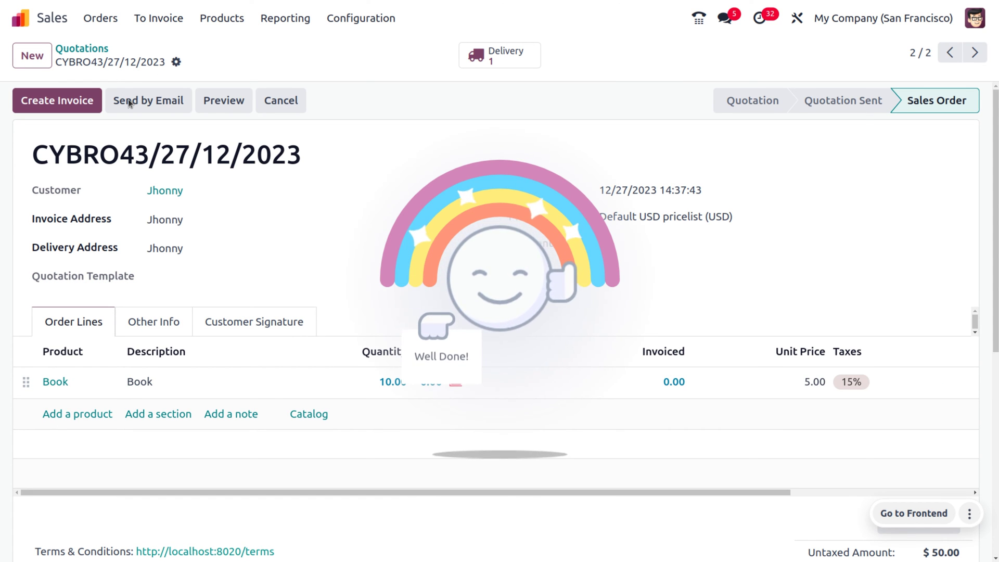
Open the Book product from the order line and review its vendor and purchase details
click(55, 382)
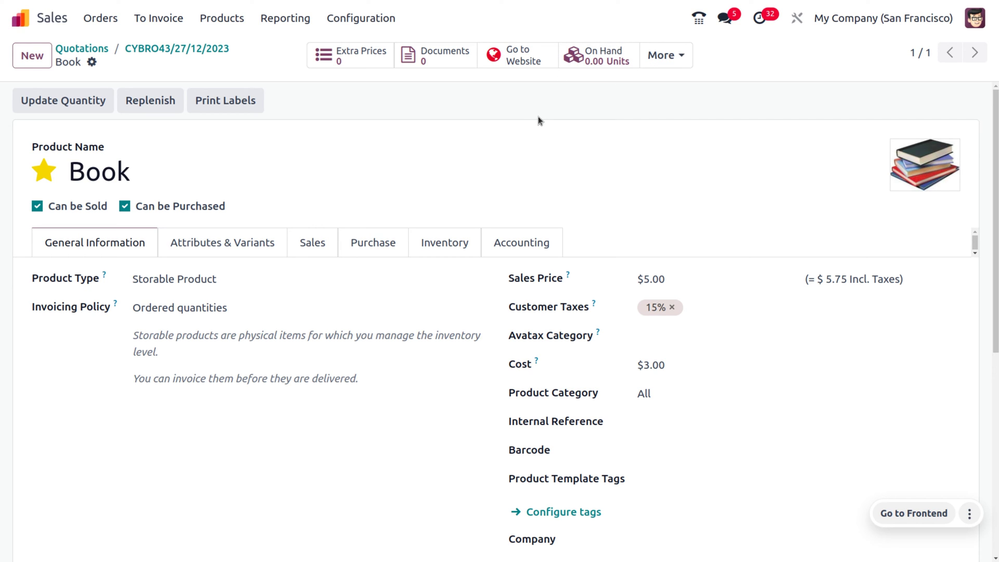
click(360, 240)
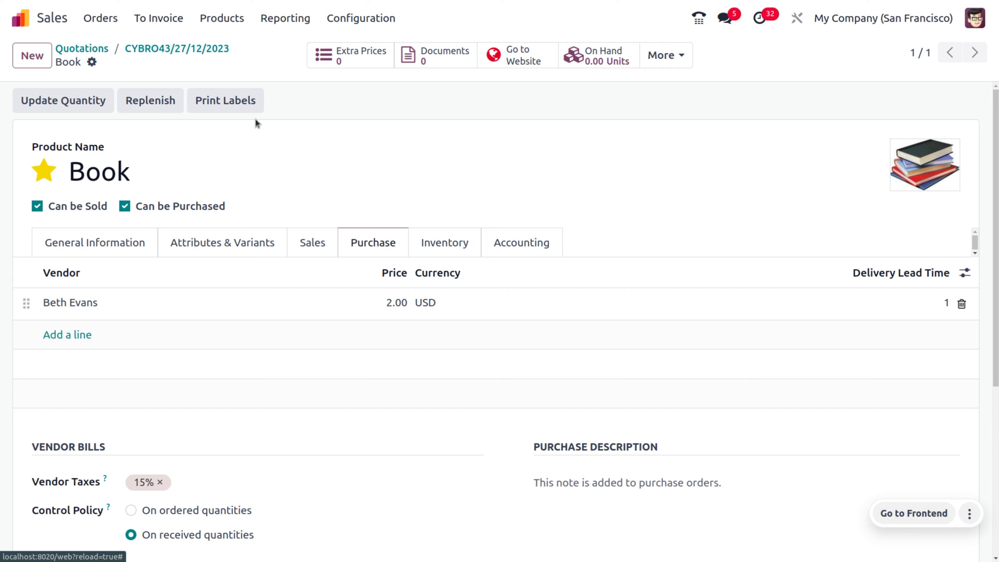
Switch to the Inventory app and show the Inventory Overview
click(22, 20)
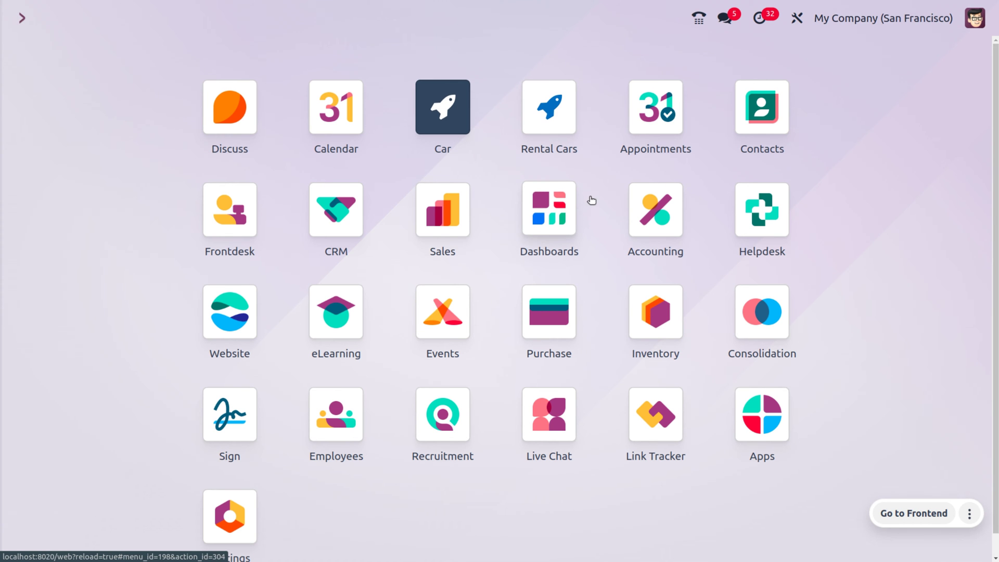
text(in)
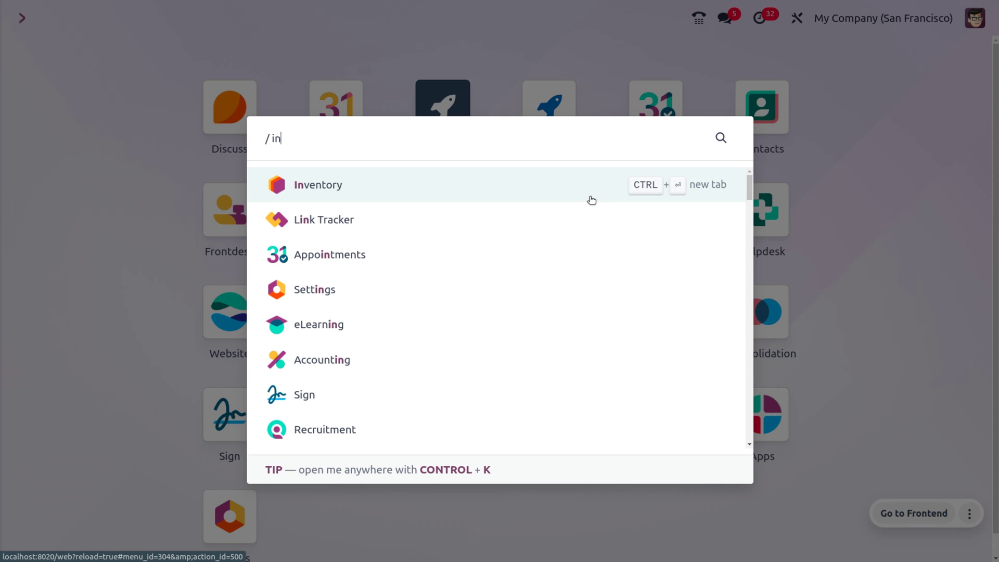
key(BackSpace)
text(i)
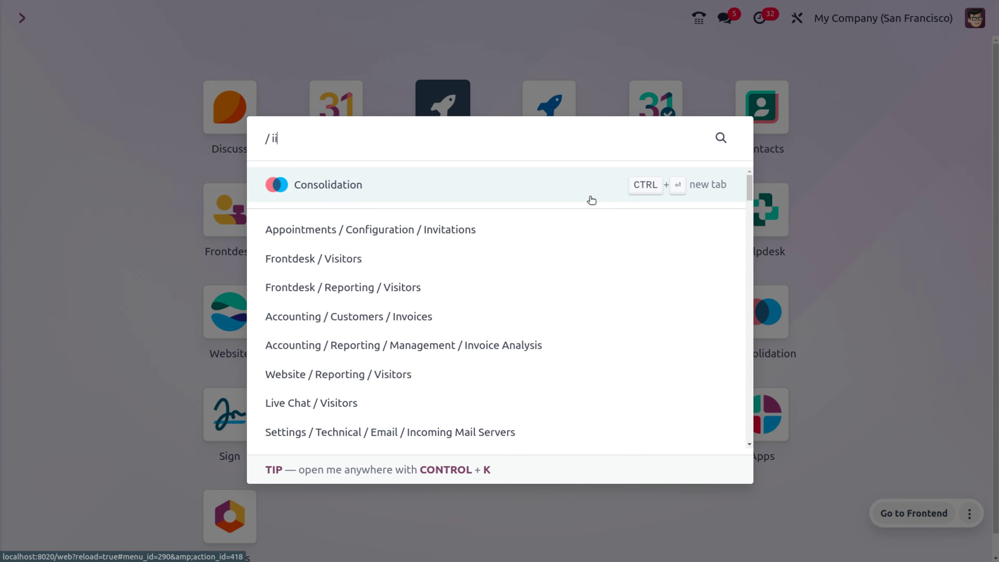
key(BackSpace)
text(n)
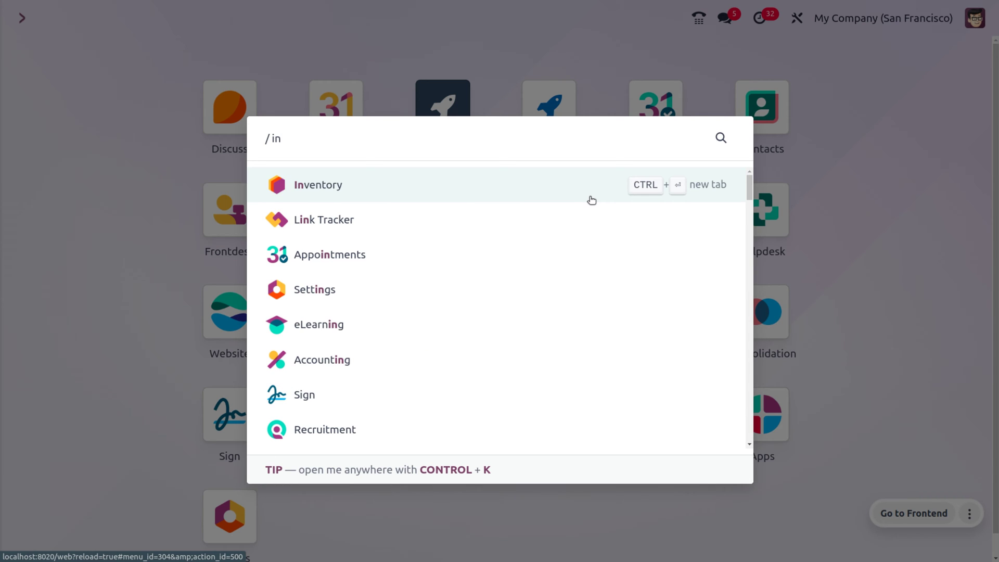
click(591, 200)
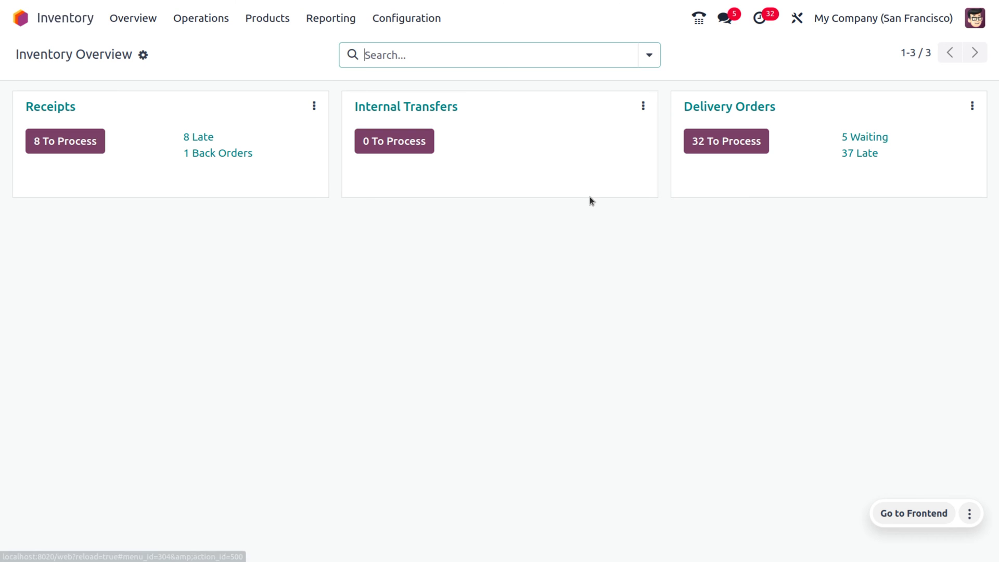
Open the Replenishment list and order the Book product's required quantity once
click(227, 21)
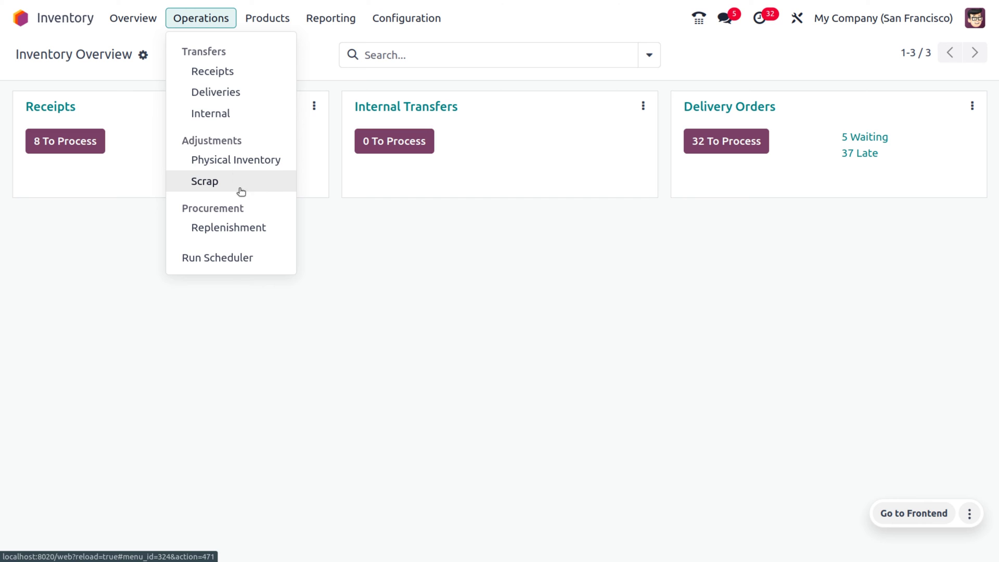
click(254, 225)
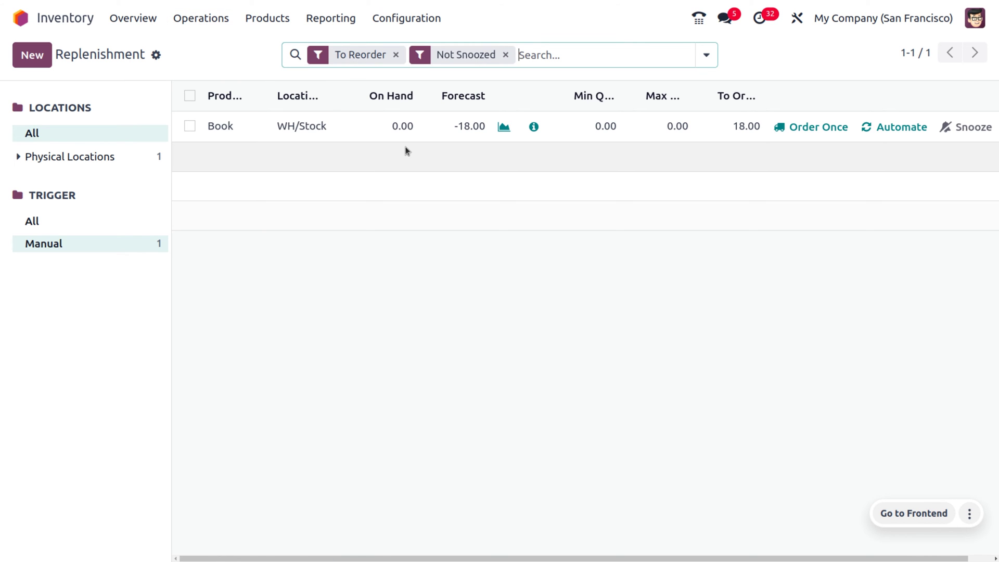
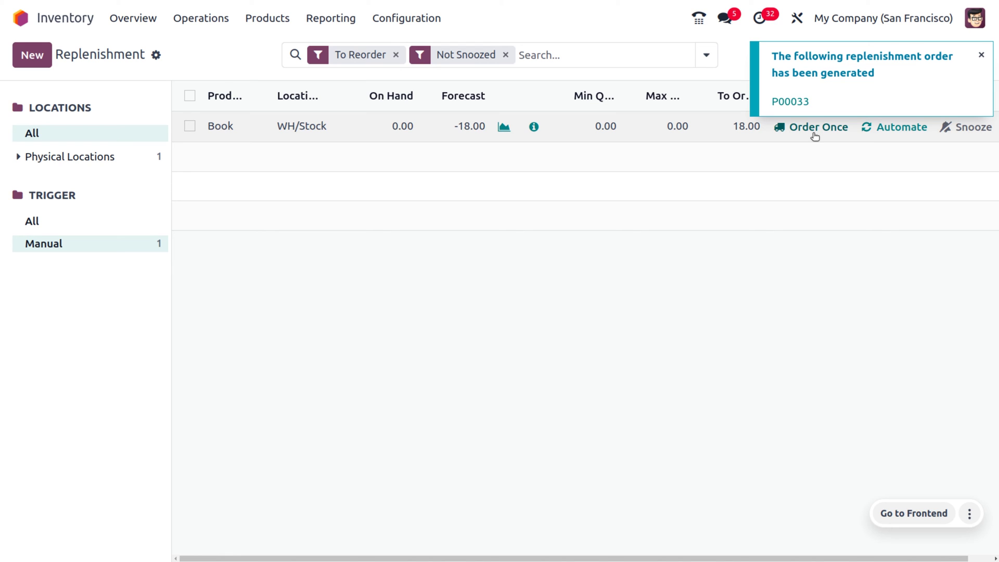
Switch to the Purchase app, open the newest request for quotation created by the replenishment, and confirm the order
click(18, 17)
text(pu)
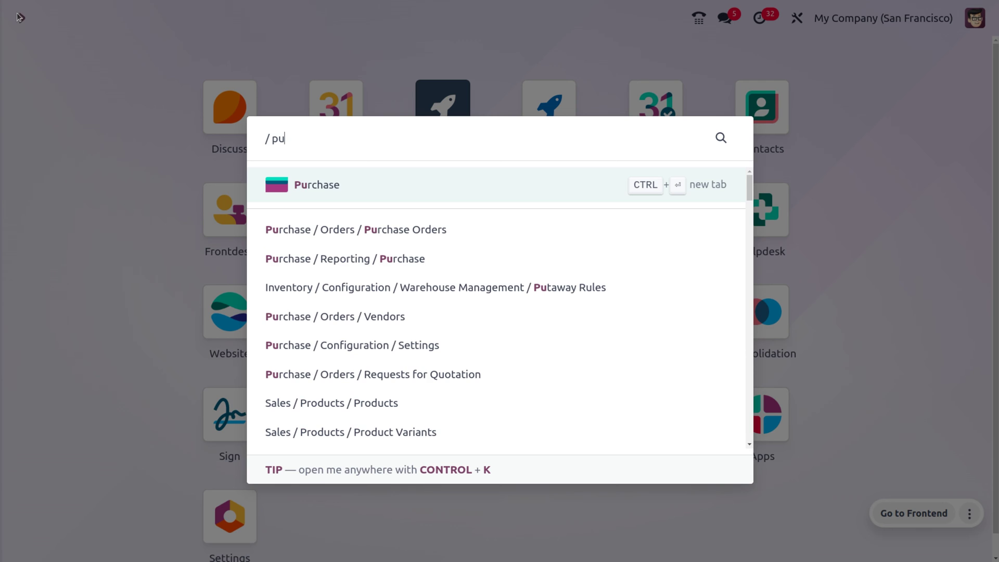
key(Return)
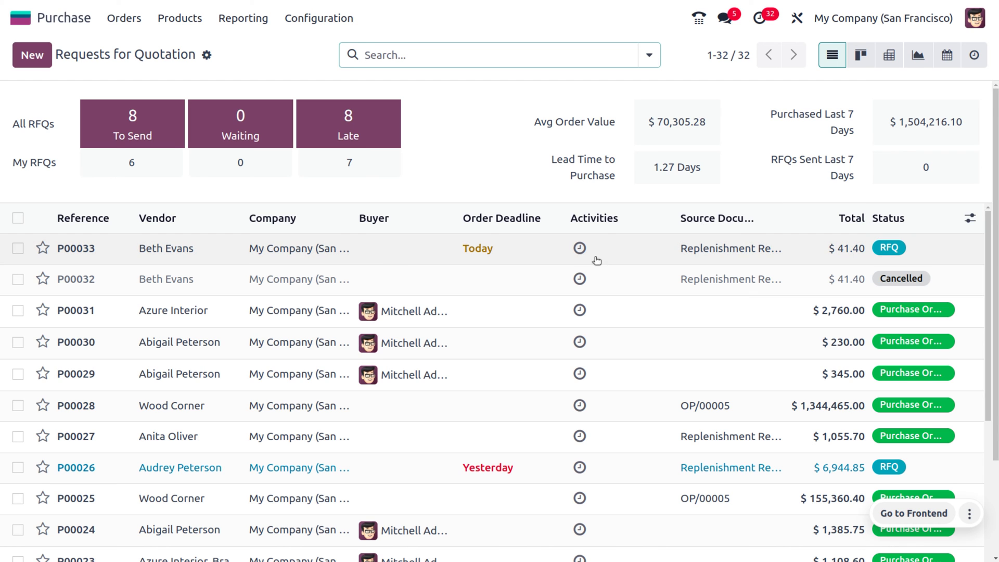
click(174, 250)
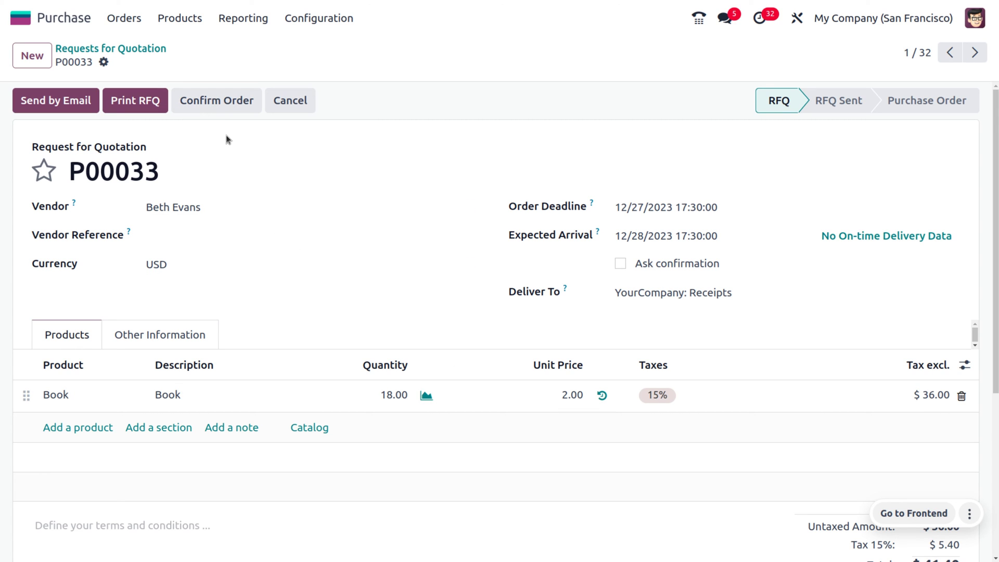
click(219, 104)
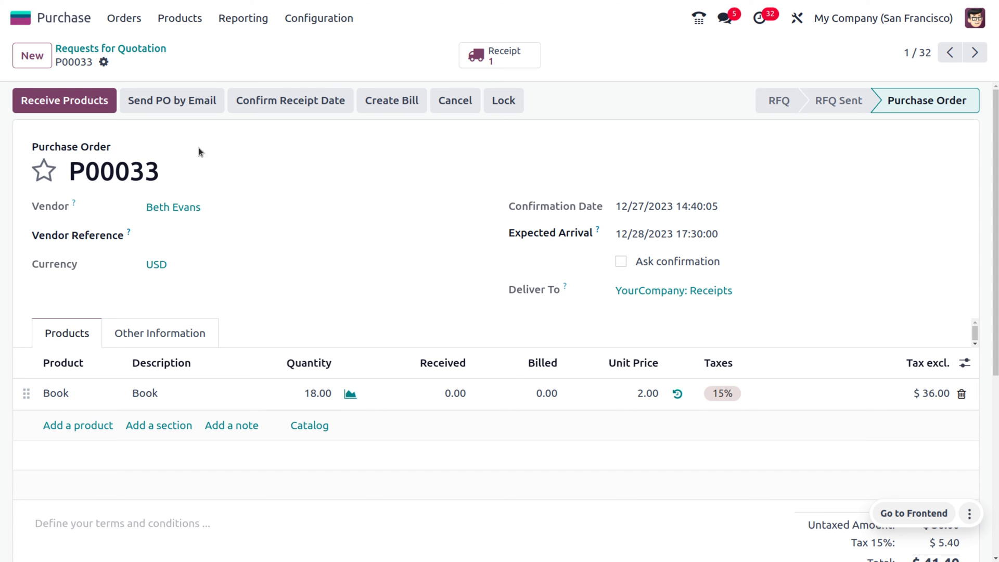
Receive the Book products of the purchase order and validate the receipt
click(67, 102)
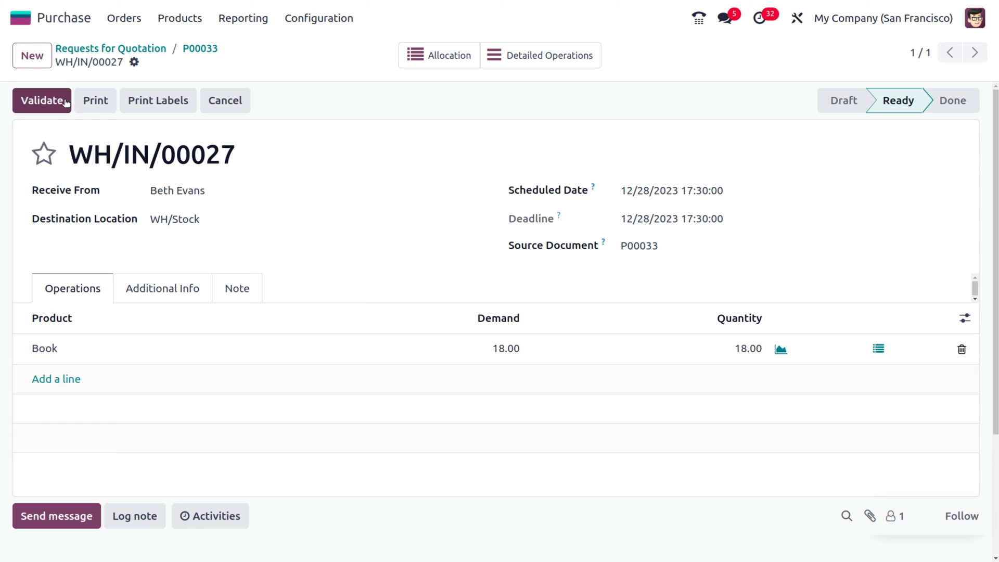
click(67, 100)
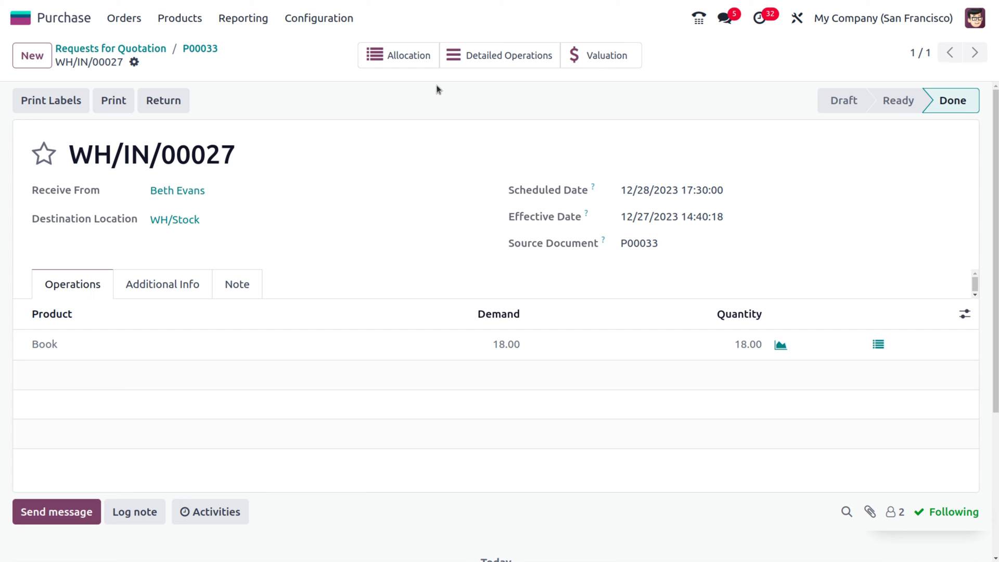
Open the receipt's allocation report, assign the 3 Books to the first delivery order and print their label
click(395, 61)
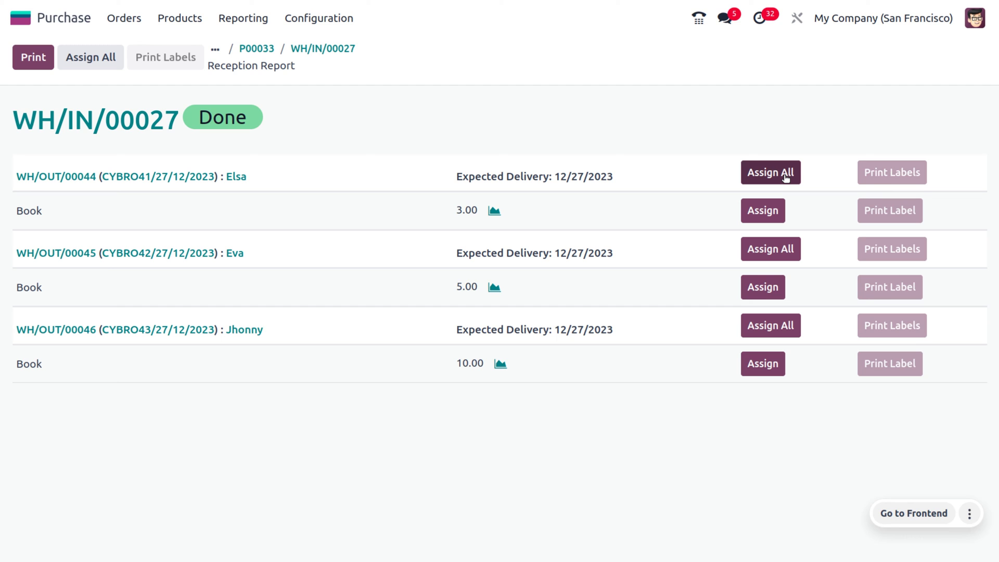
click(776, 209)
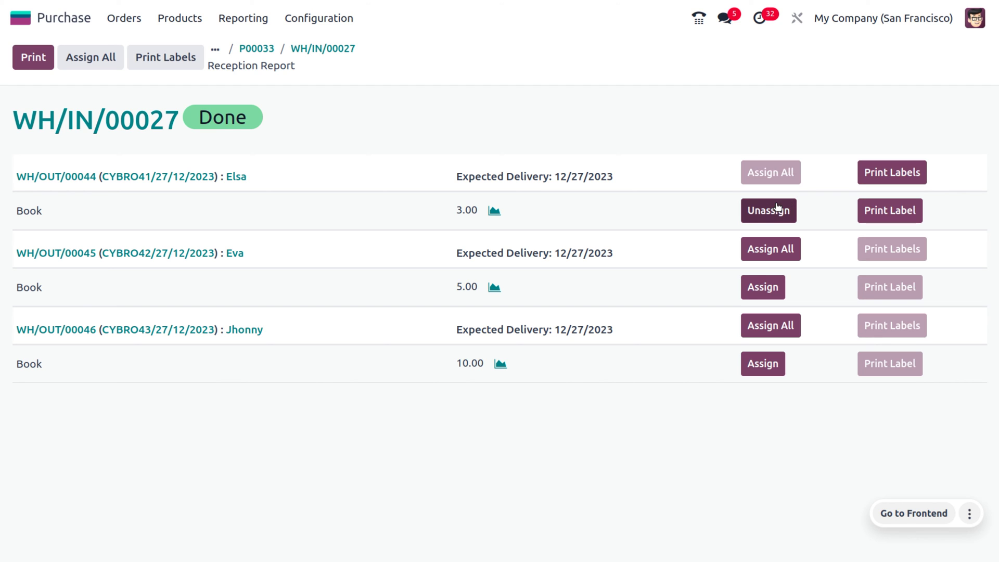
click(909, 213)
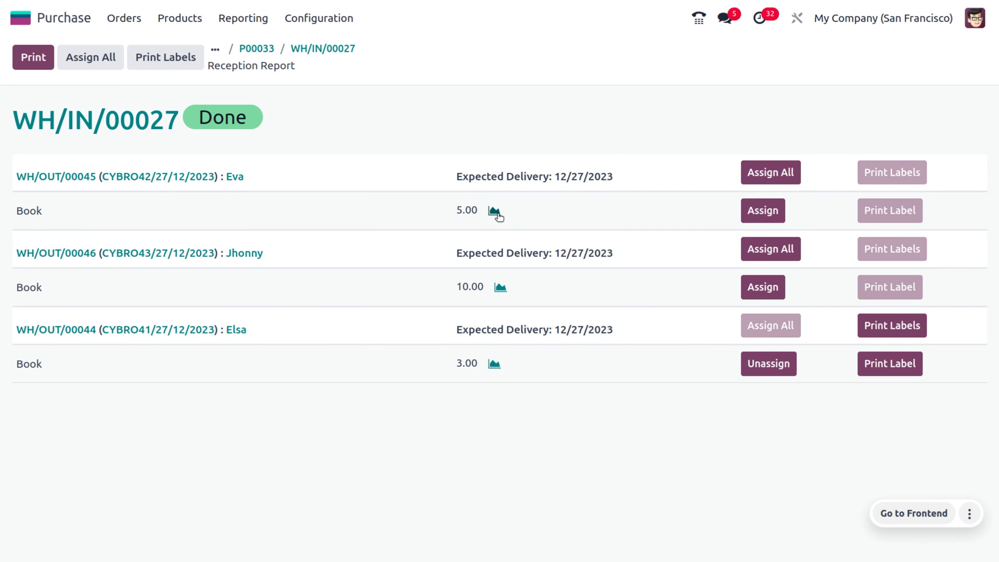
Review the Book's forecasted report and its reserved deliveries, and return to the reception report
click(495, 213)
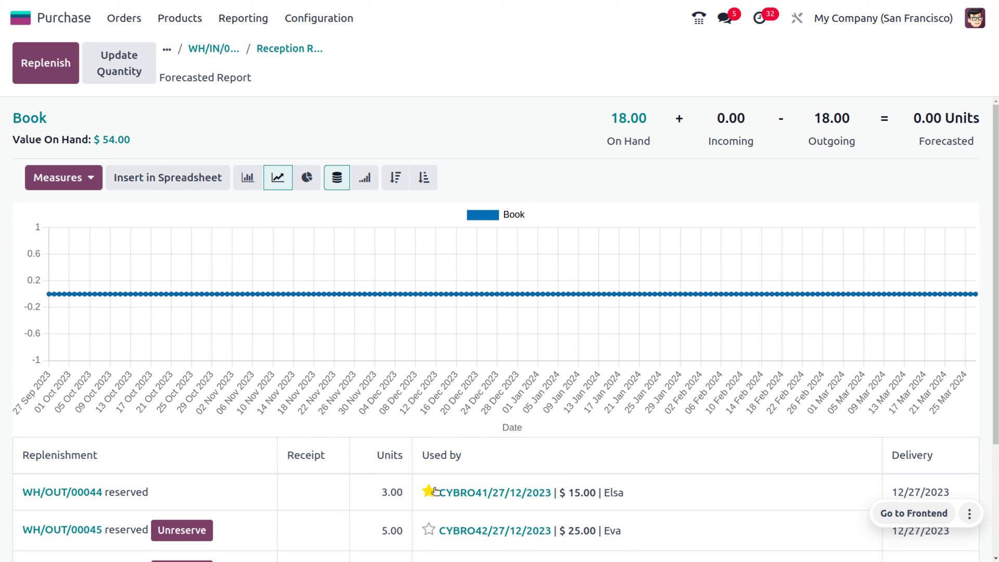
scroll(435, 491, down, 3)
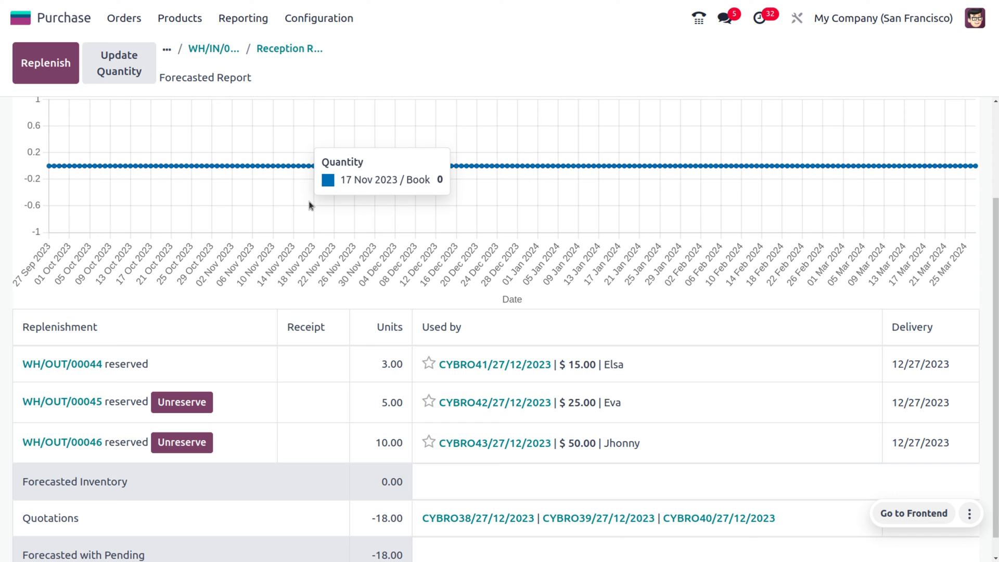
click(286, 49)
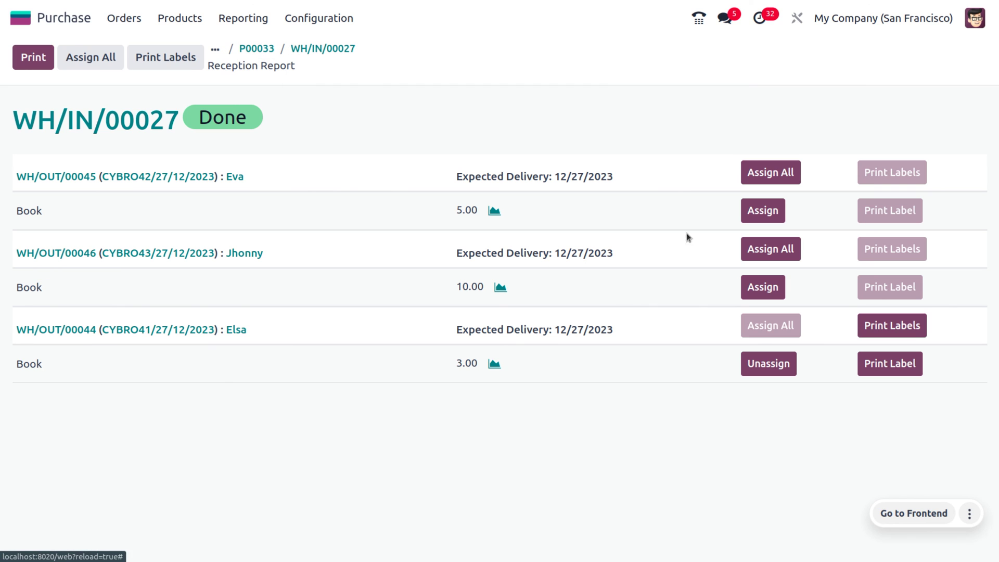
Assign the received stock to the 5 Book and 10 Book deliveries, and validate the 5 Book delivery
click(766, 179)
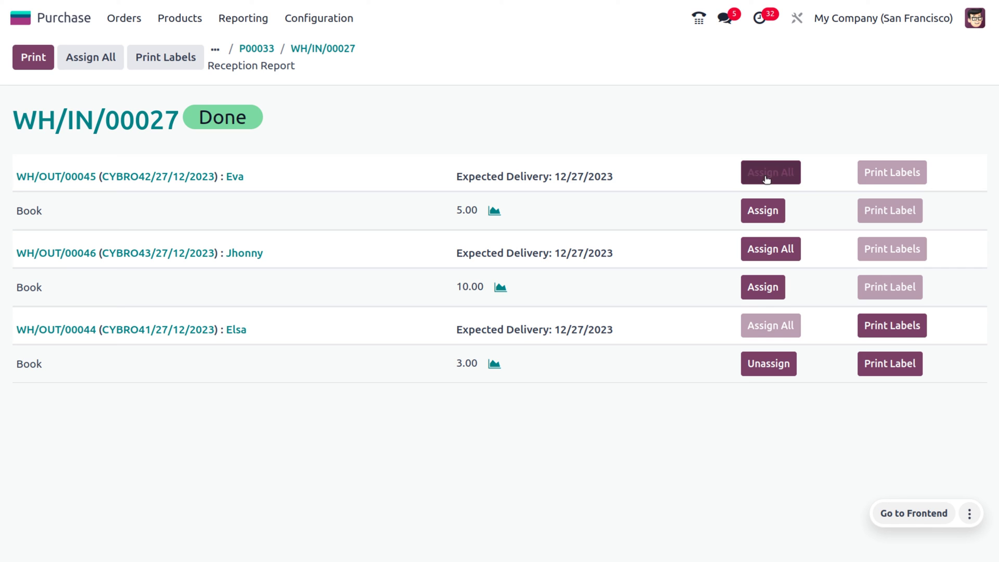
click(766, 251)
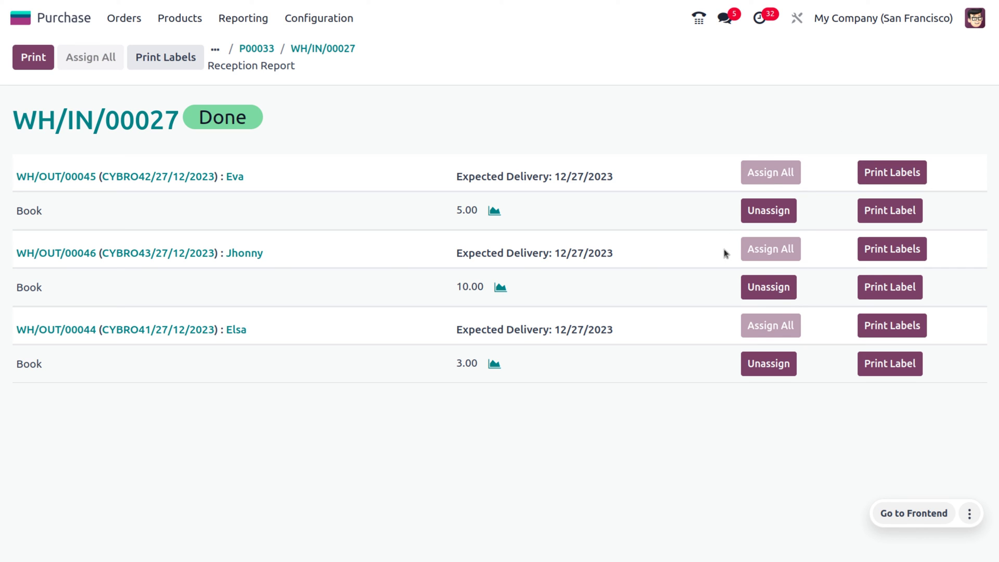
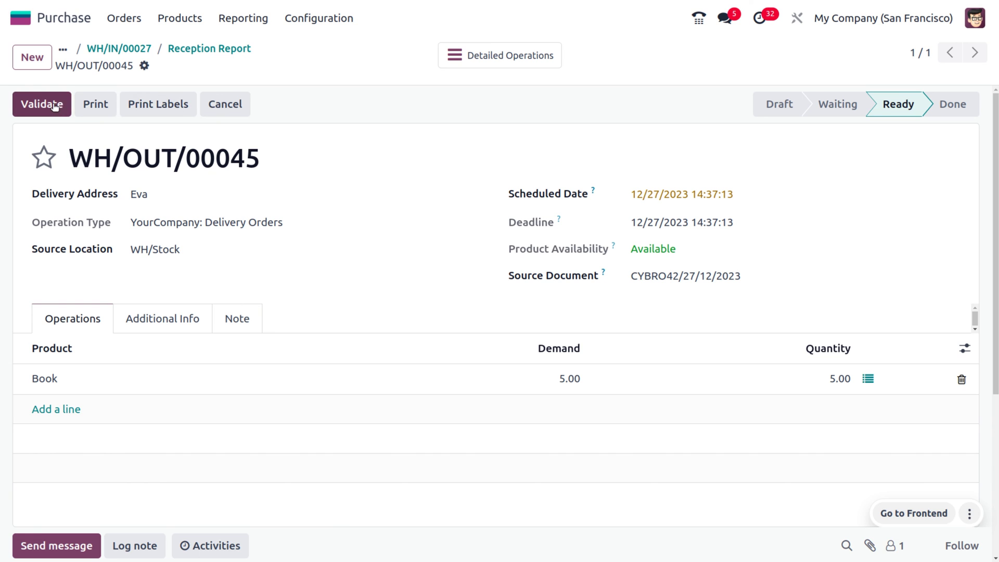
click(55, 104)
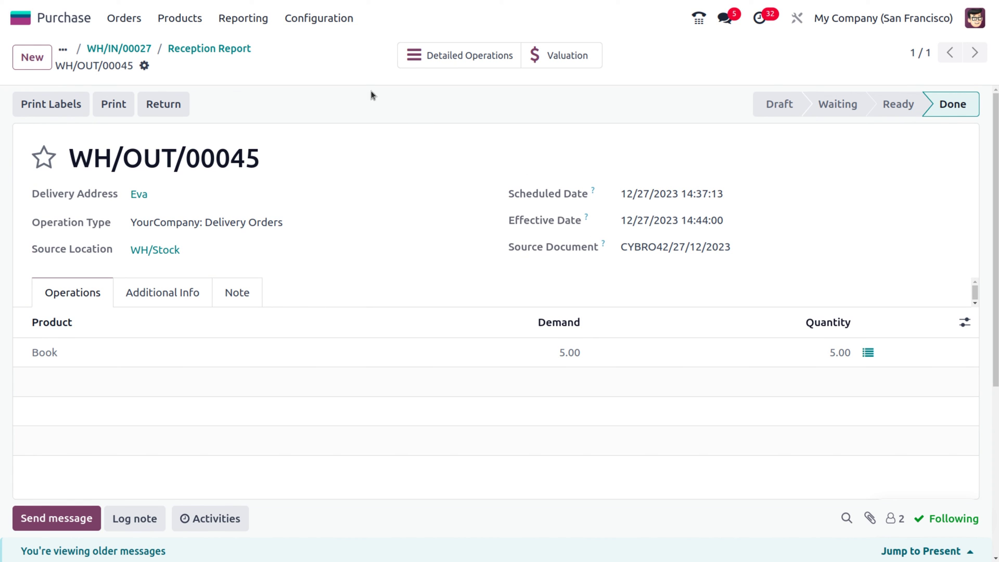
Examine the 5 Book delivery's detailed operations, stock valuation and source sales order, and return to the receipt
click(475, 55)
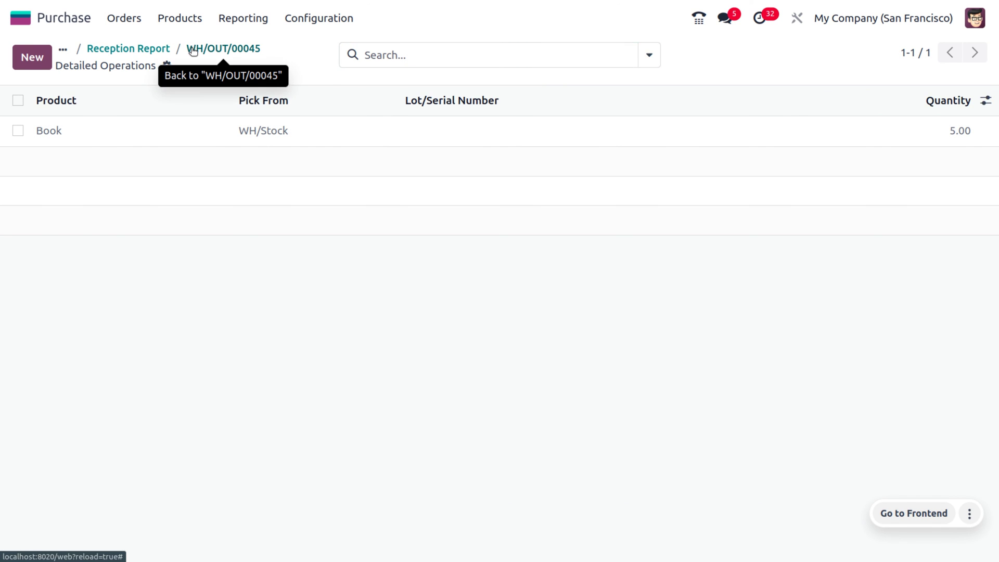
click(223, 48)
click(571, 55)
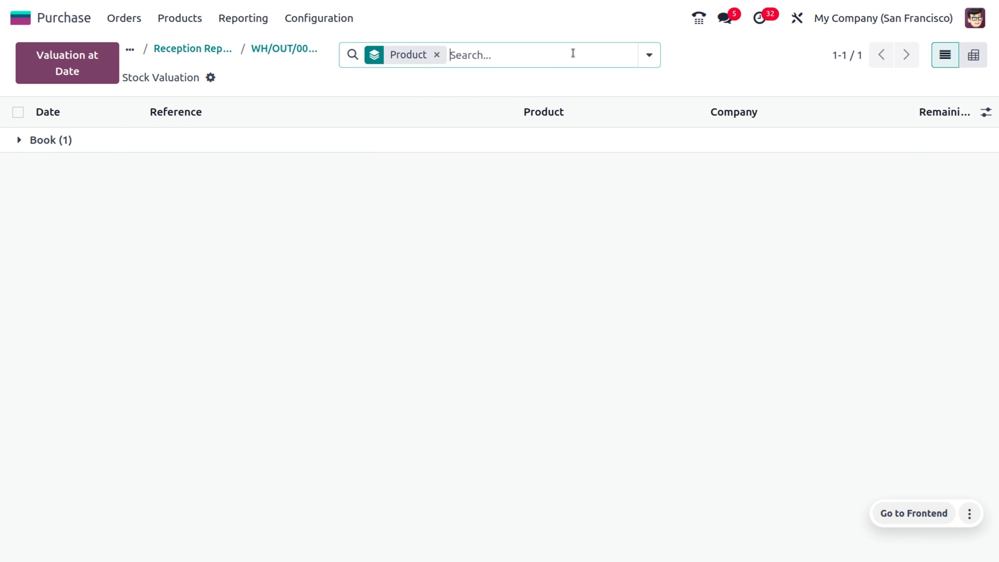
click(222, 50)
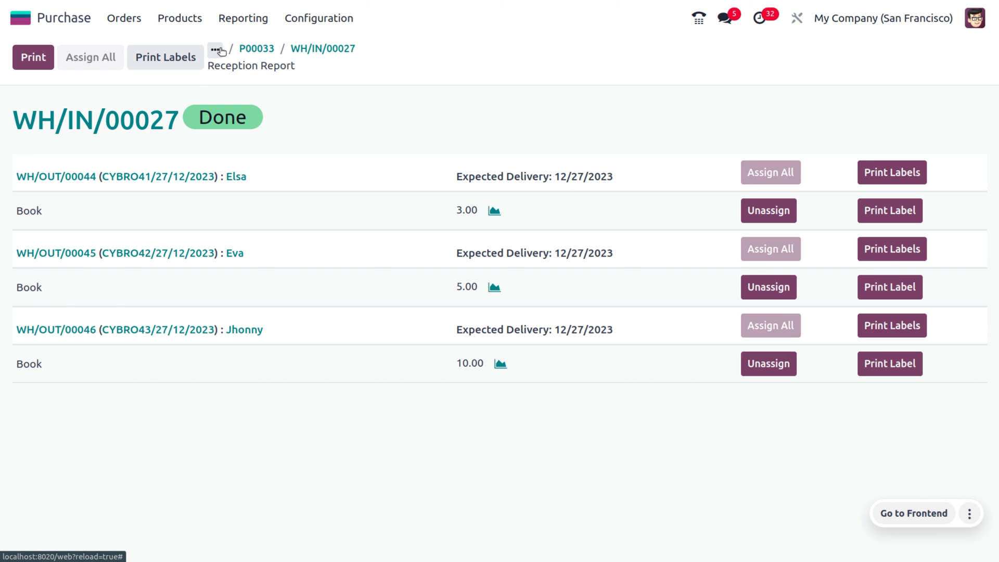
click(171, 253)
click(473, 58)
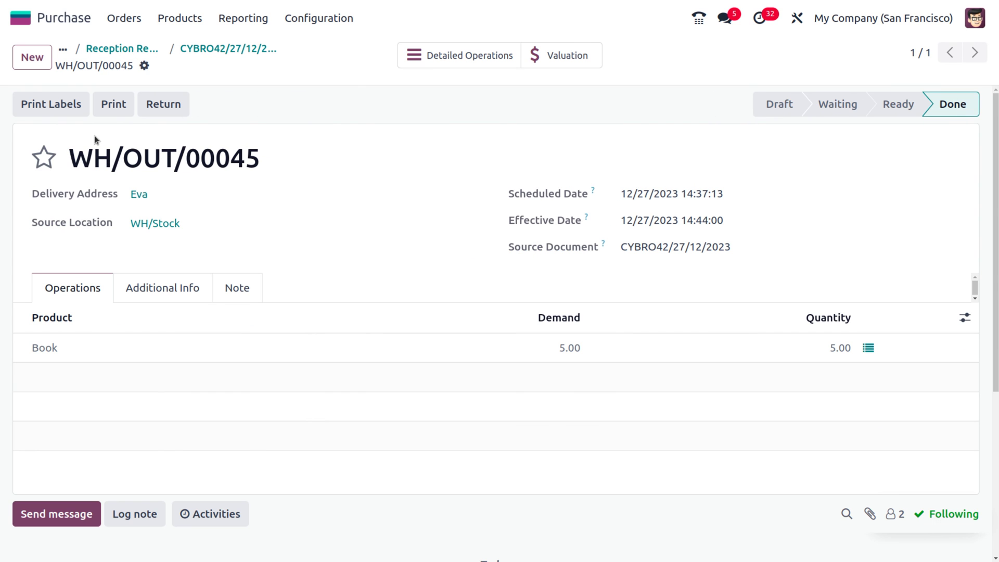
click(209, 50)
click(145, 48)
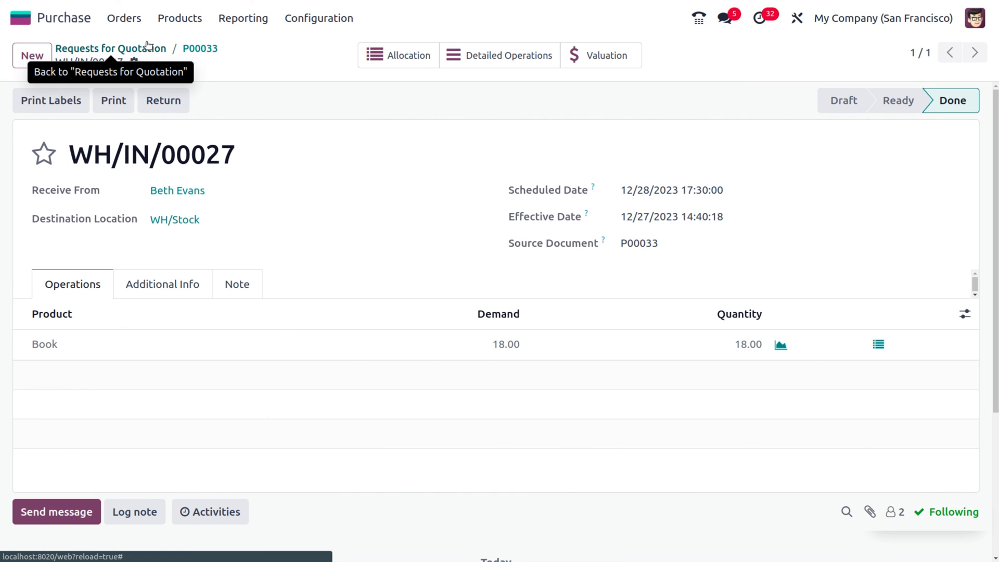
Switch to the Sales app, open the sales order for 10 Books and validate its delivery
click(20, 18)
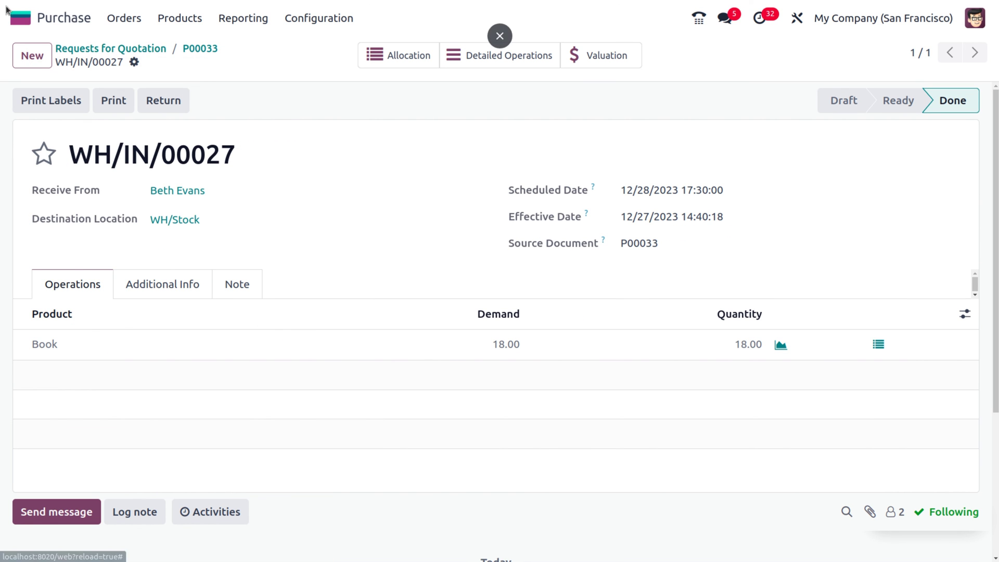
text(sa)
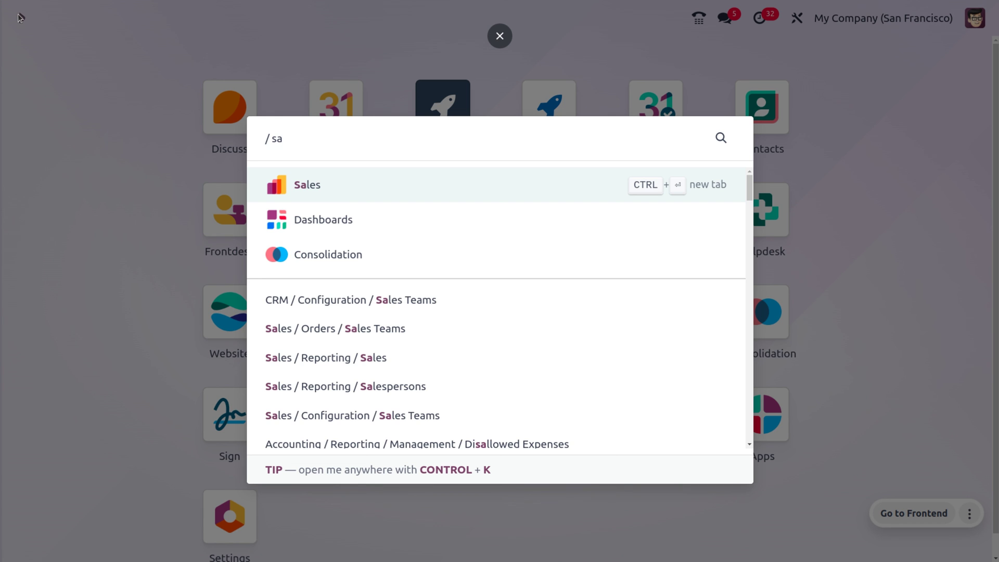
key(Return)
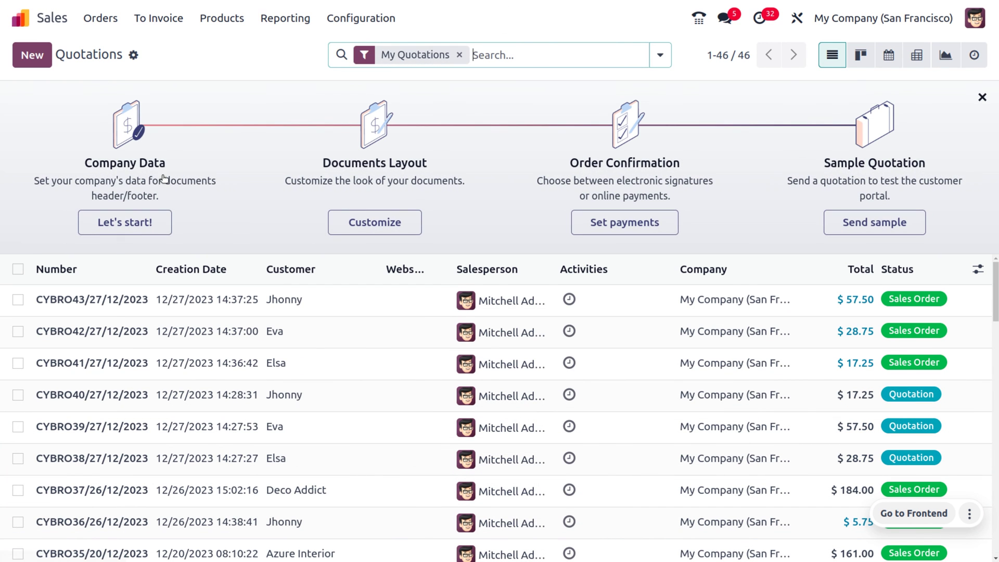
click(259, 301)
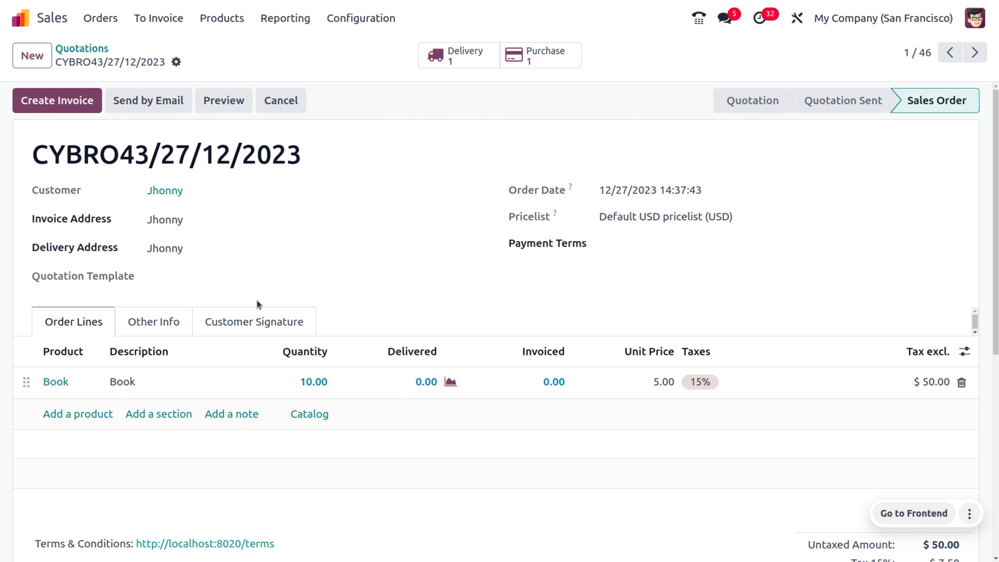
click(458, 55)
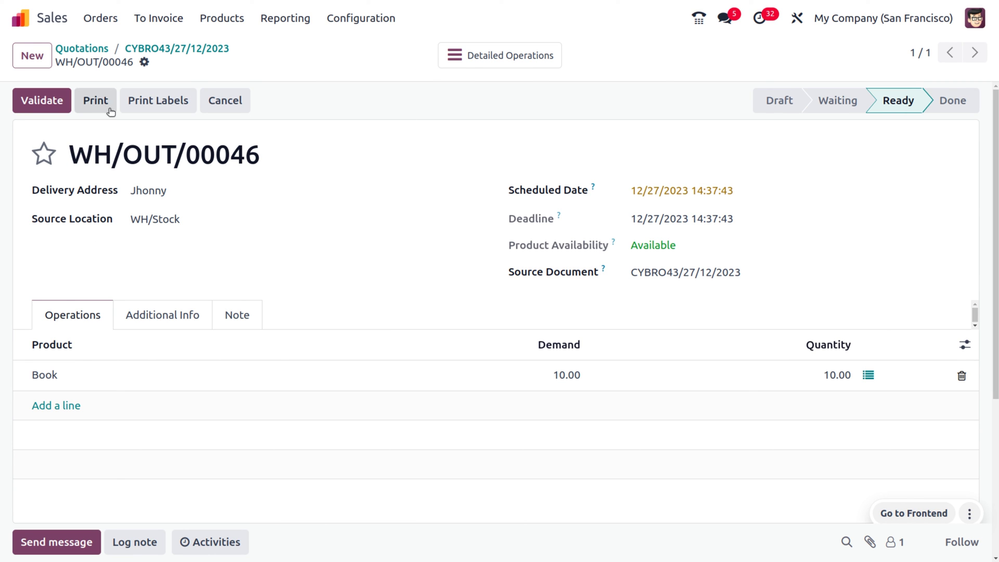
click(50, 106)
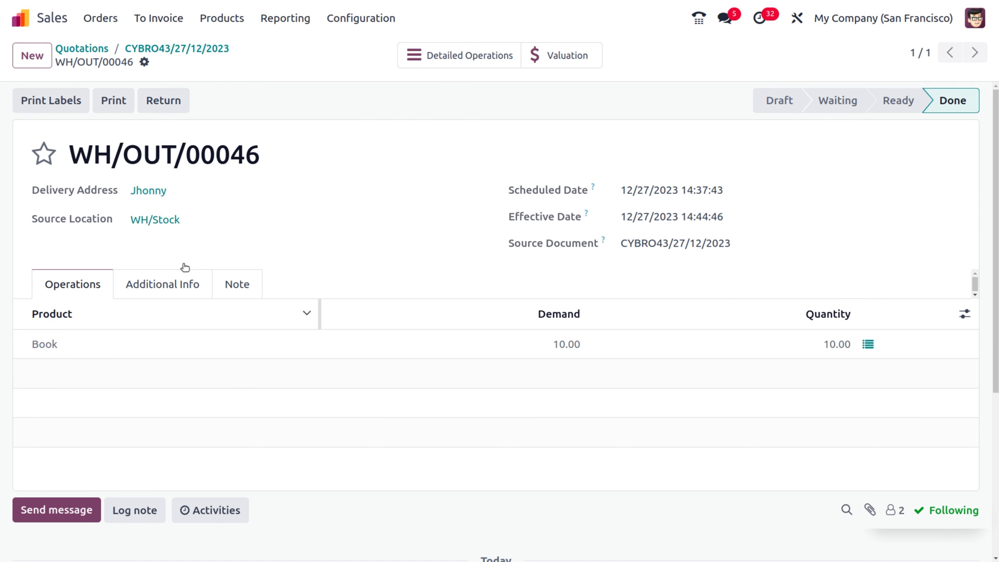
Open the confirmed sales order for 3 Books from the quotations list and validate its delivery
click(83, 48)
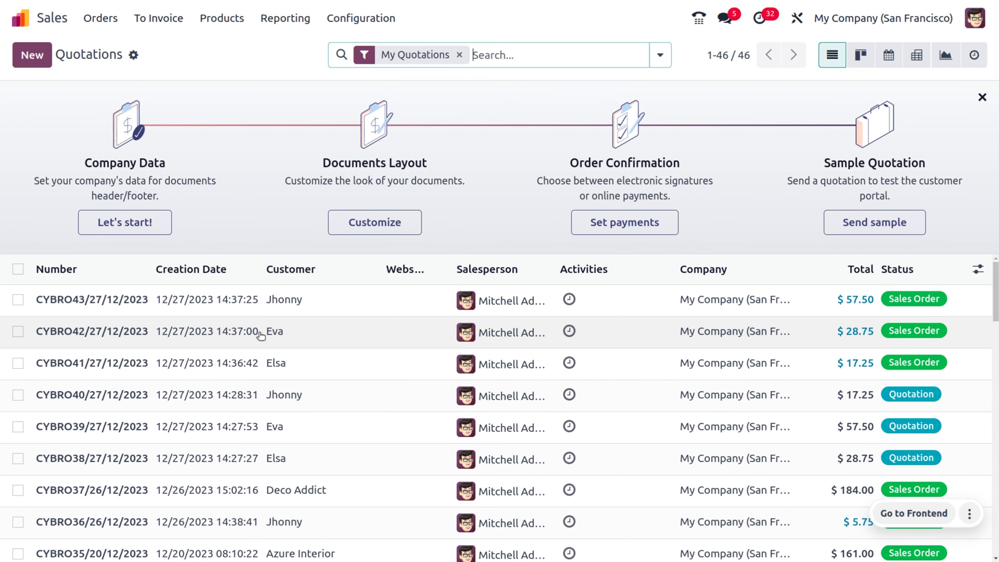
click(236, 365)
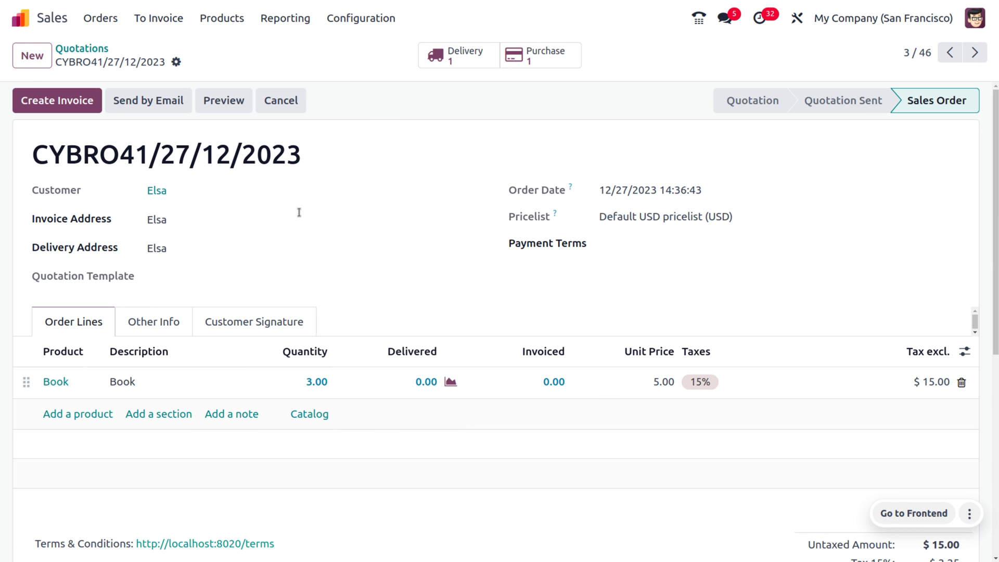
click(461, 61)
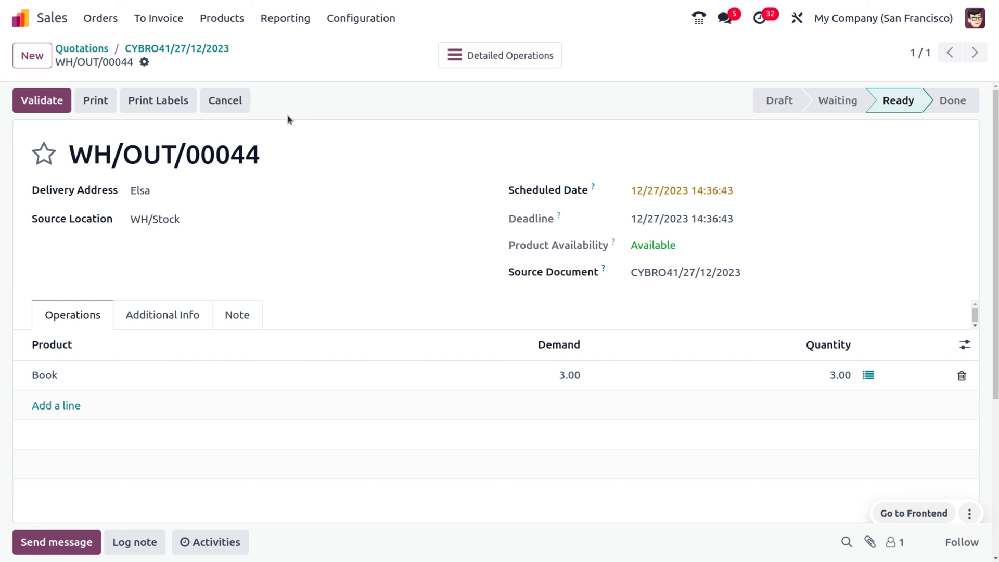
click(35, 103)
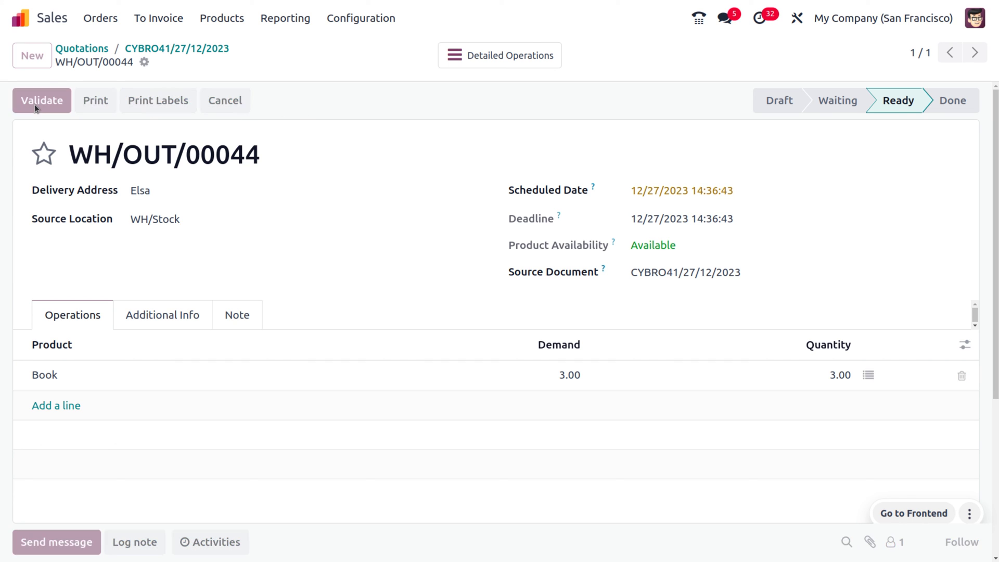